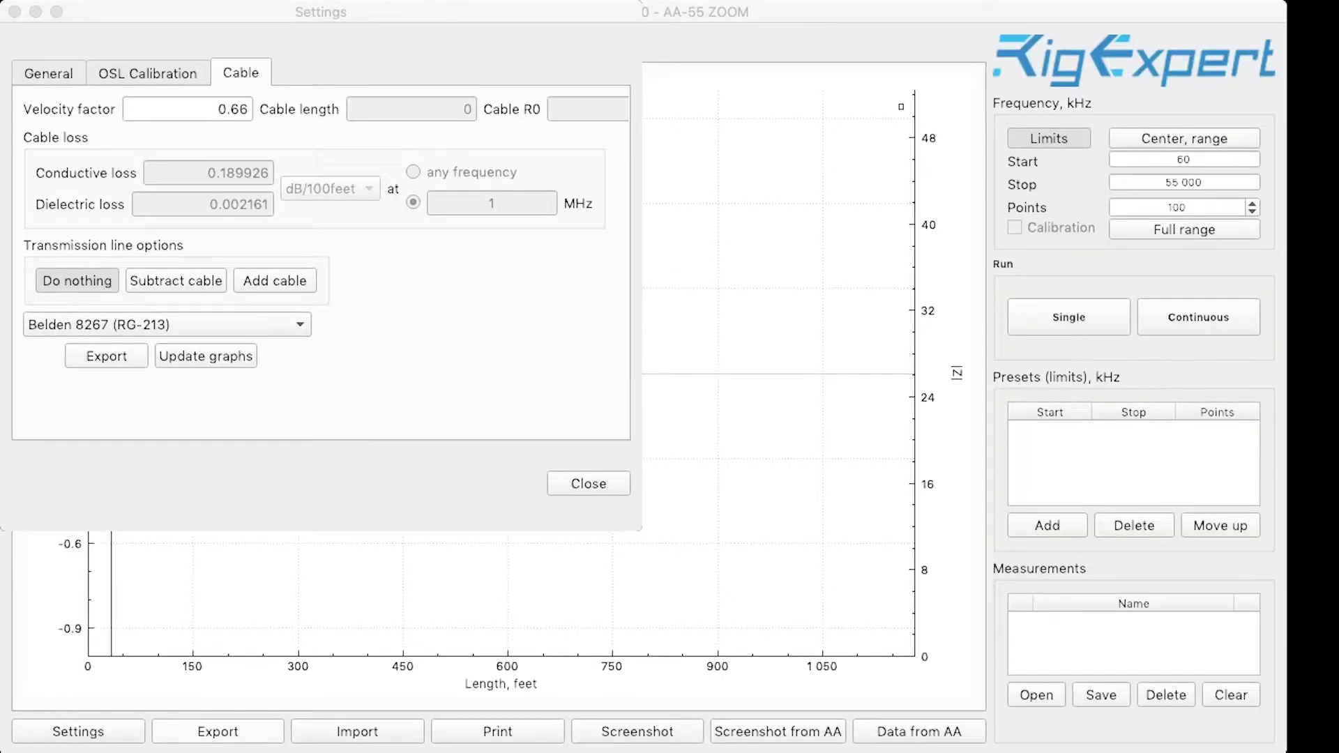
Review the general settings with the language choices, the OSL calibration settings and the cable settings.
{"action": "left_click_drag", "start_coordinate": [321, 12], "coordinate": [482, 78]}
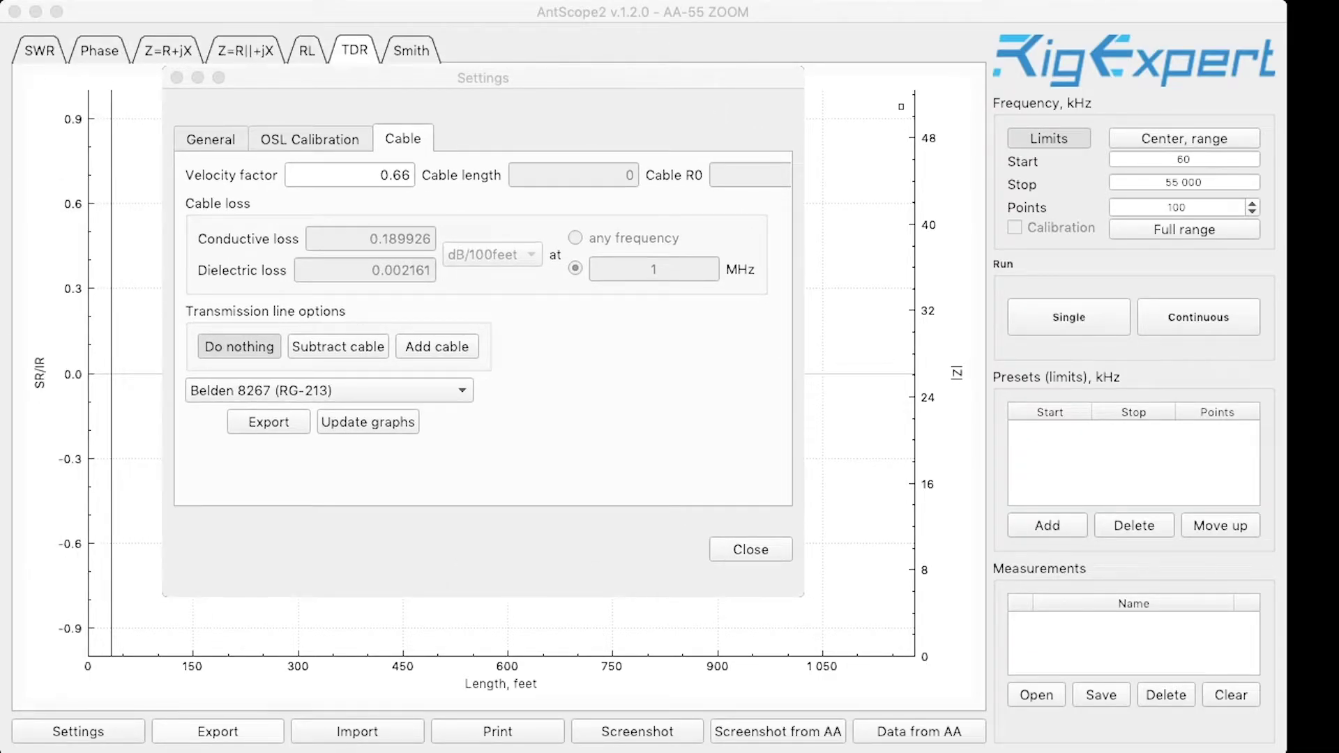
{"action": "left_click", "coordinate": [210, 139]}
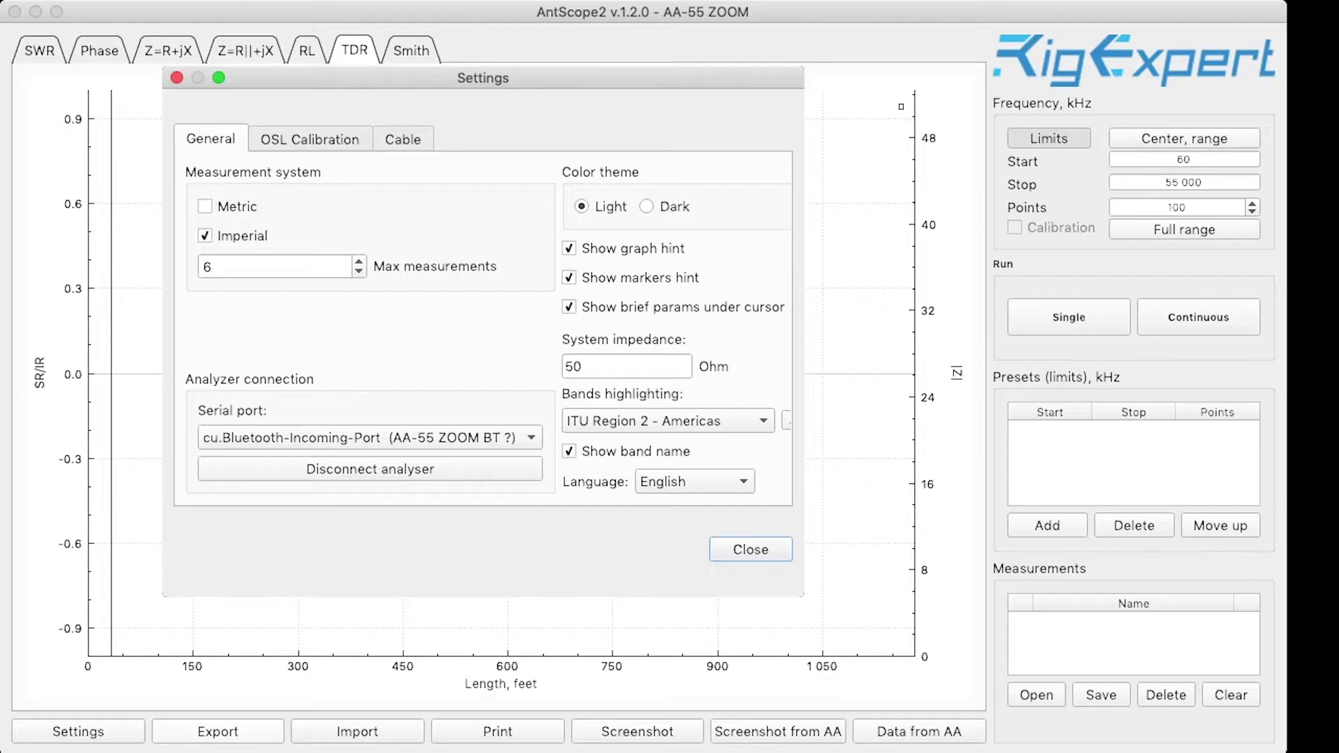
{"action": "left_click", "coordinate": [695, 481]}
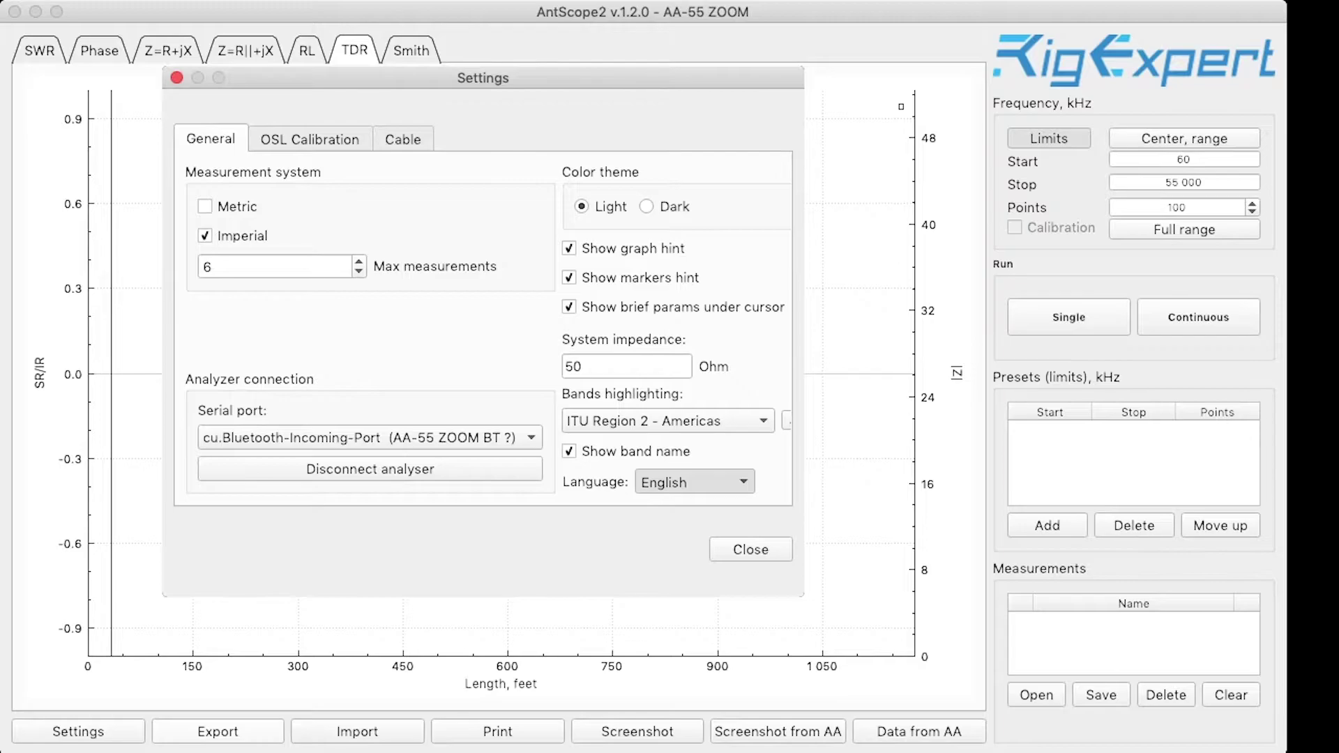
{"action": "key", "text": "Escape"}
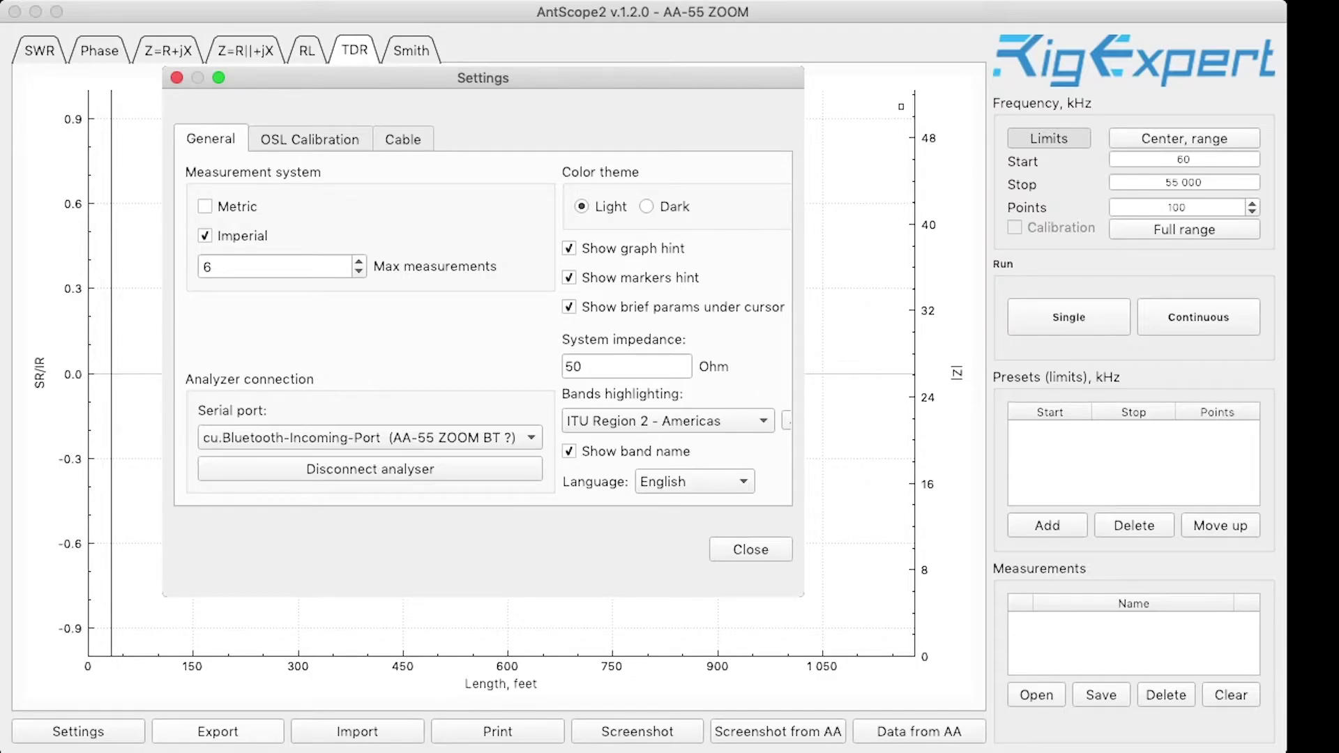
{"action": "left_click", "coordinate": [310, 139]}
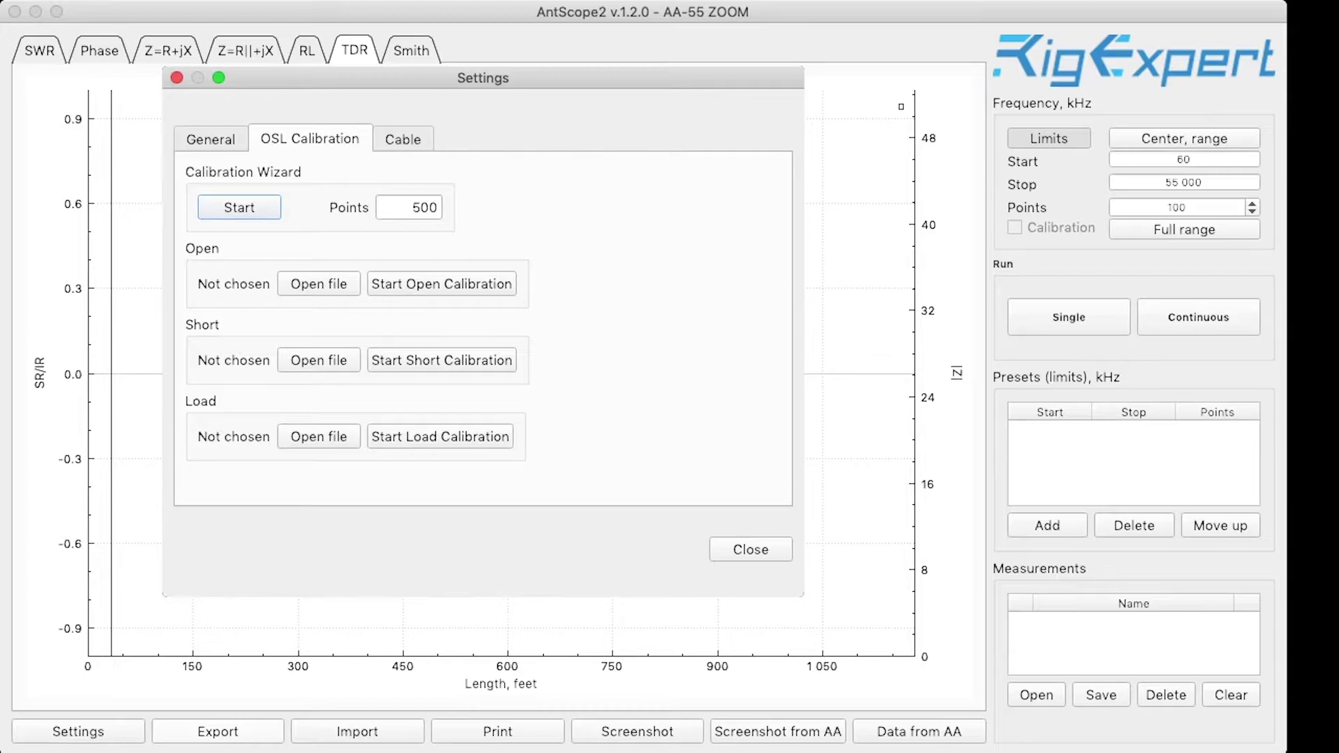
{"action": "left_click", "coordinate": [402, 139]}
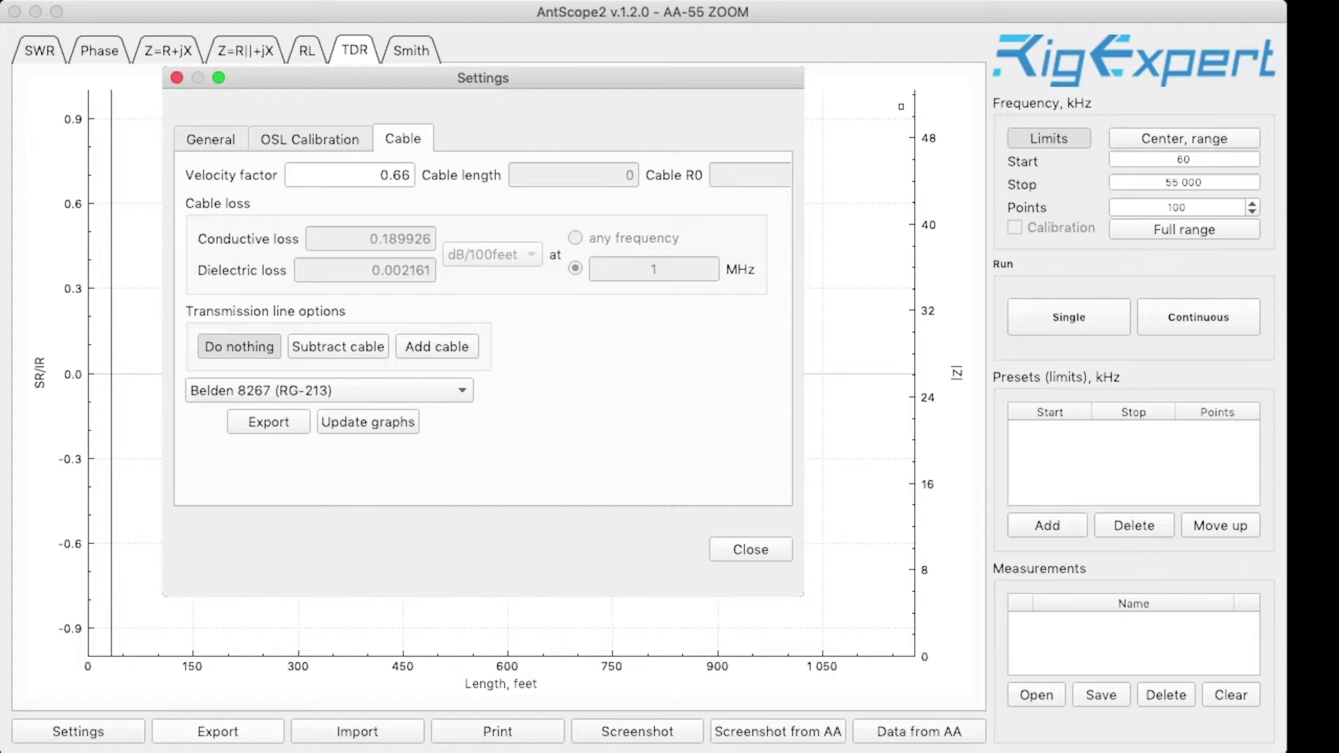
Try the cable presets Ideal 50-Ohm cable, Belden 8215 (RG-6A) and Belden 9258 (RG-8X).
{"action": "left_click", "coordinate": [329, 390]}
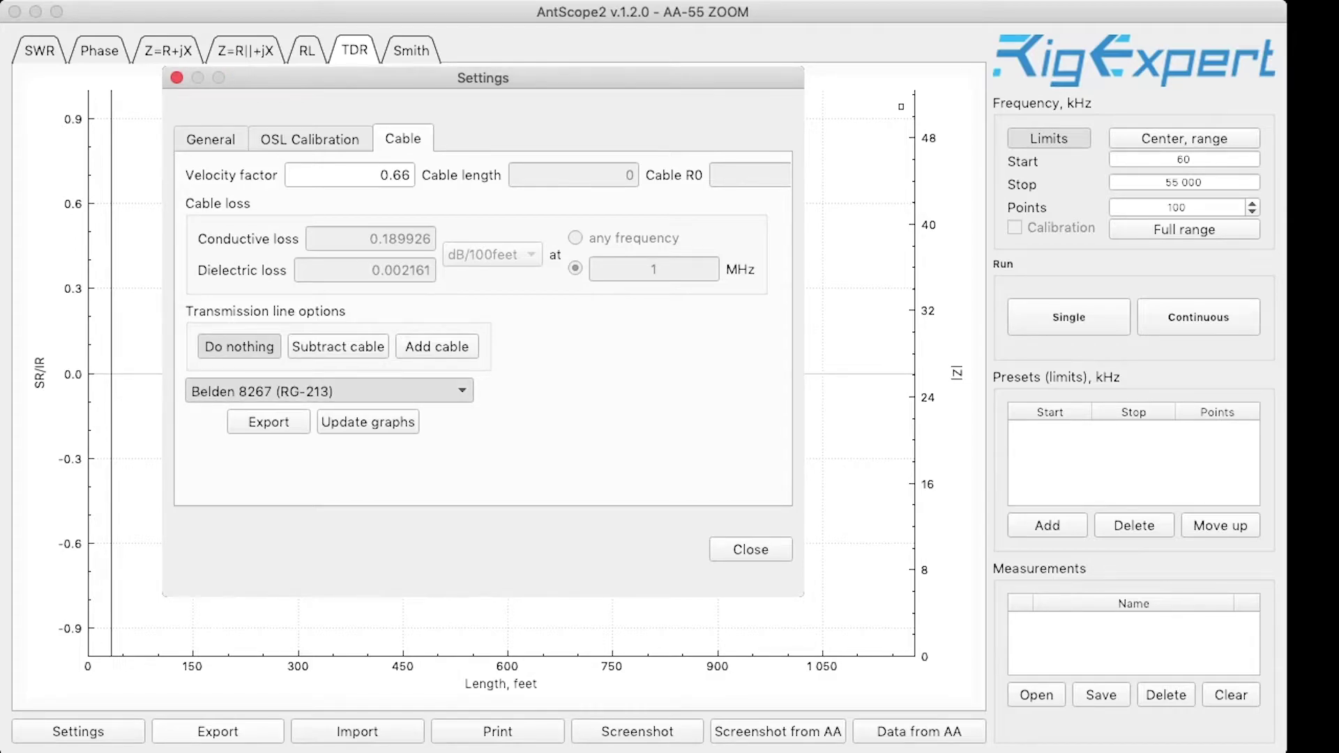
{"action": "left_click", "coordinate": [328, 390]}
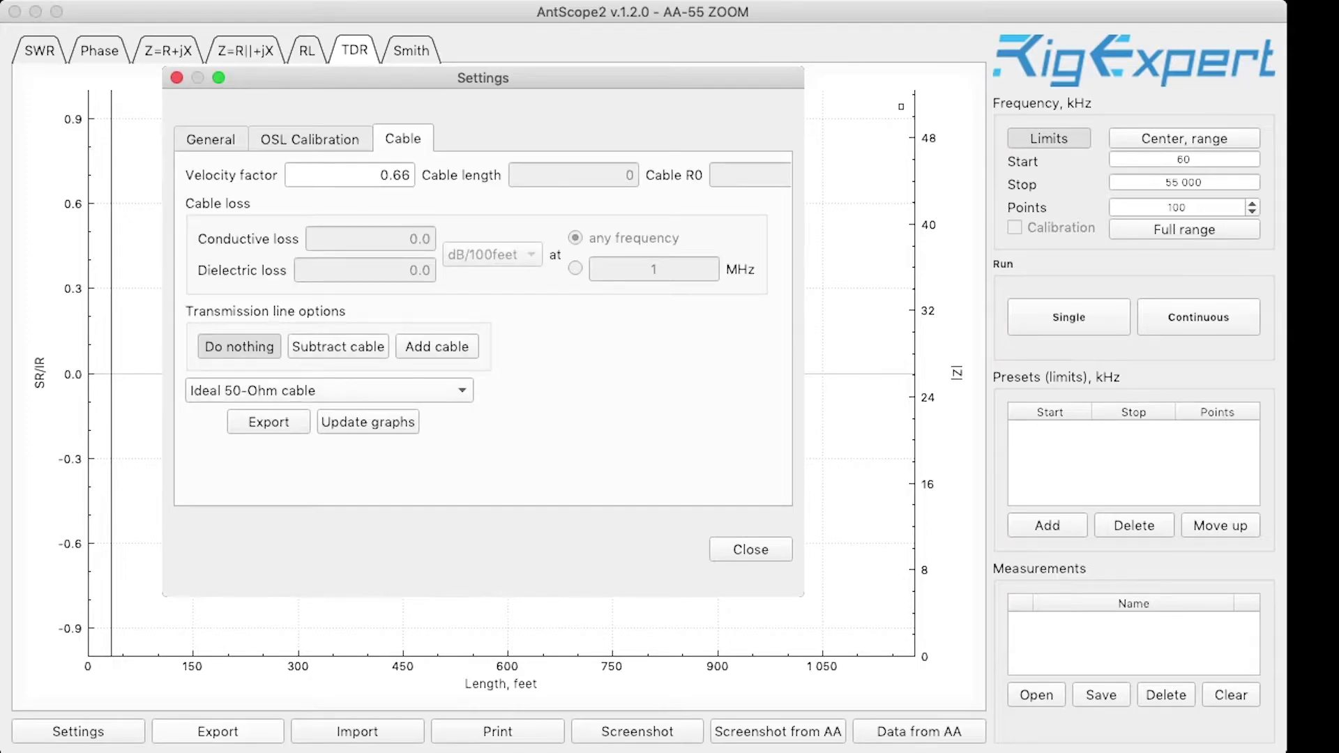
{"action": "left_click", "coordinate": [329, 390]}
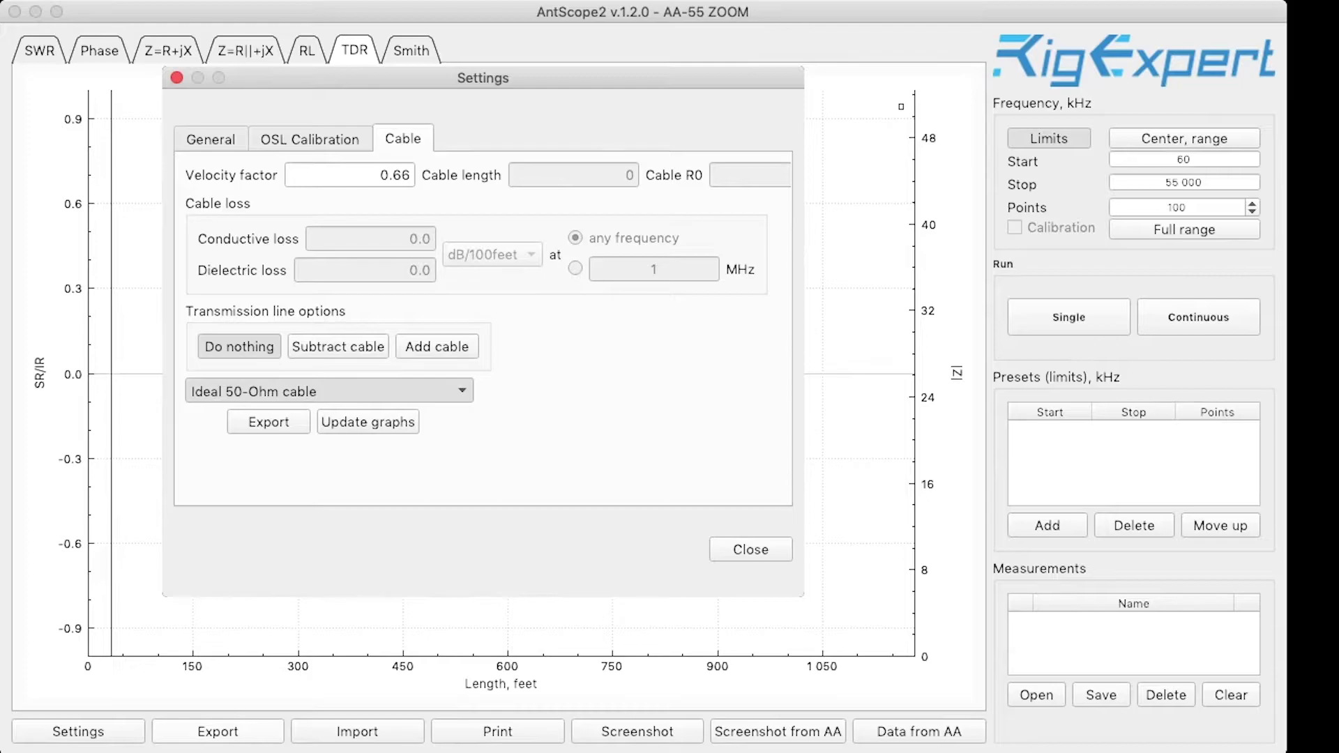
{"action": "left_click", "coordinate": [329, 413]}
{"action": "left_click", "coordinate": [328, 390]}
{"action": "left_click", "coordinate": [329, 412]}
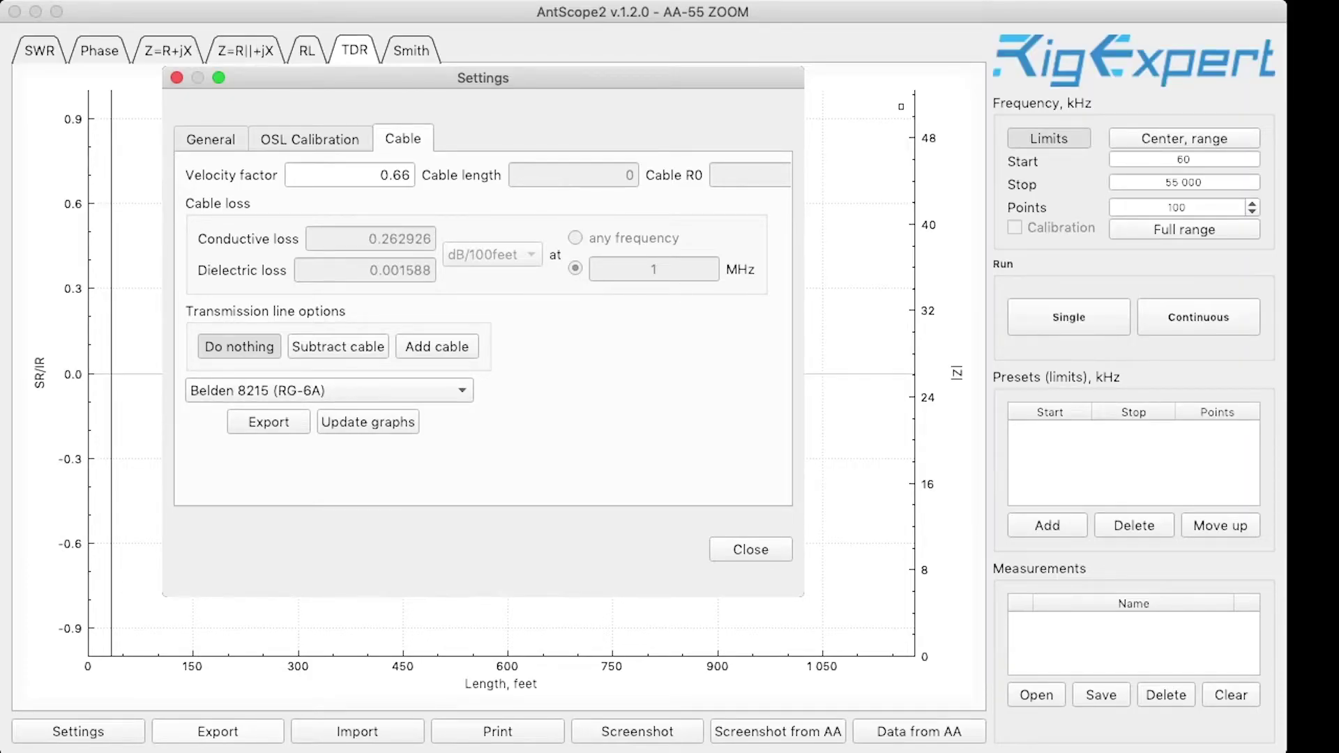
{"action": "left_click", "coordinate": [329, 390]}
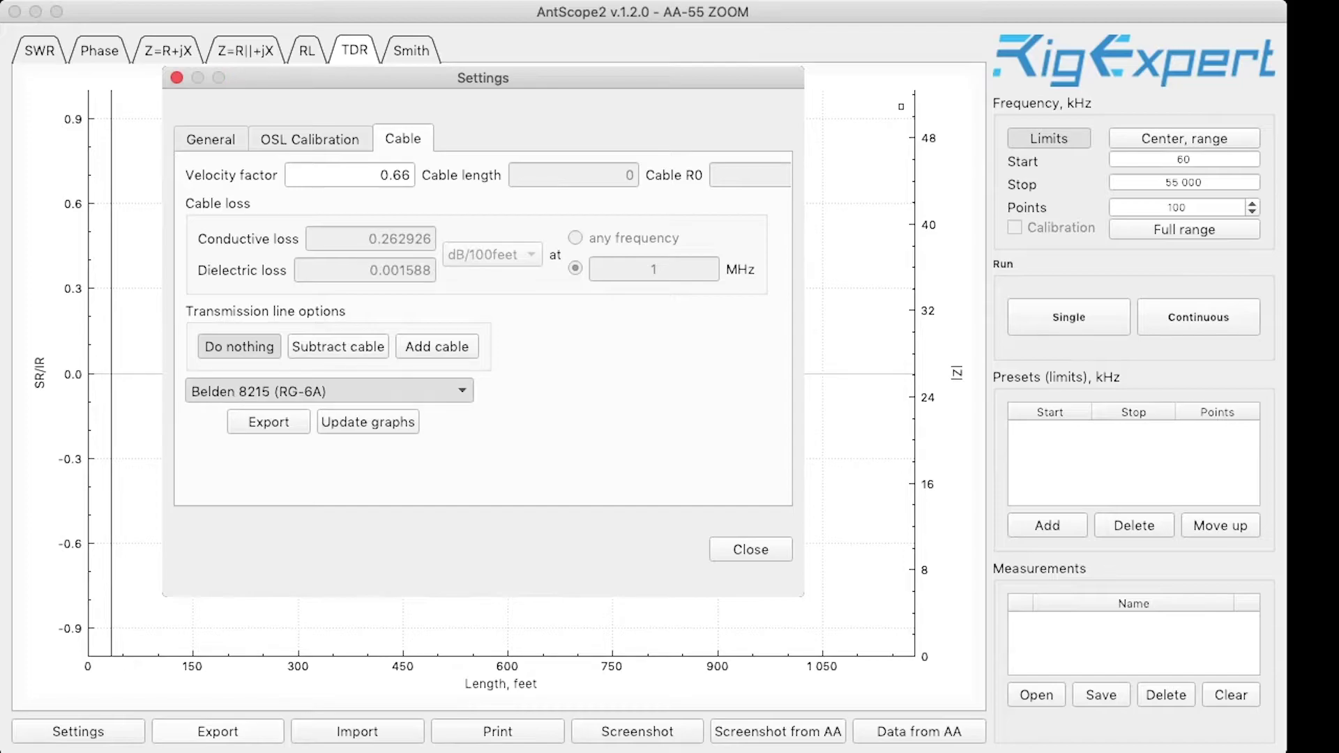
{"action": "left_click", "coordinate": [329, 412]}
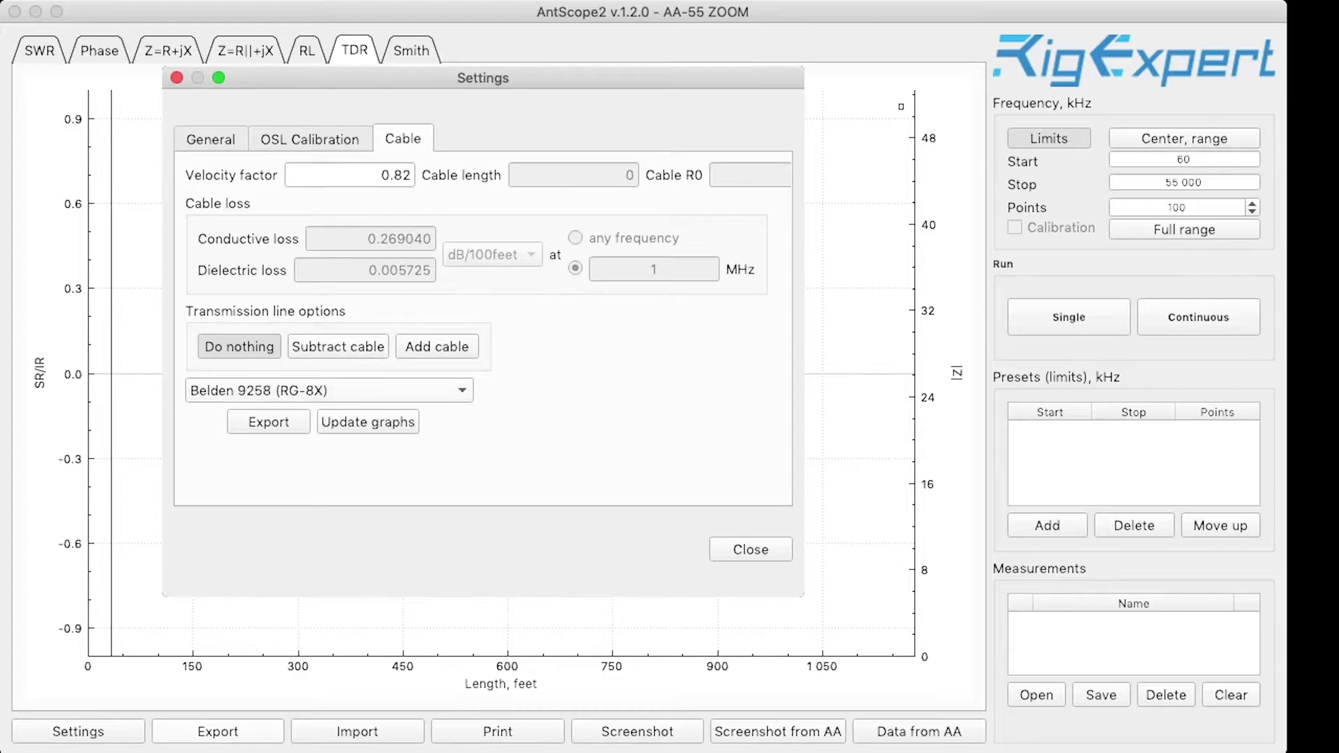
Set the cable type to Belden 8267 (RG-213) and close the settings.
{"action": "key", "text": "space"}
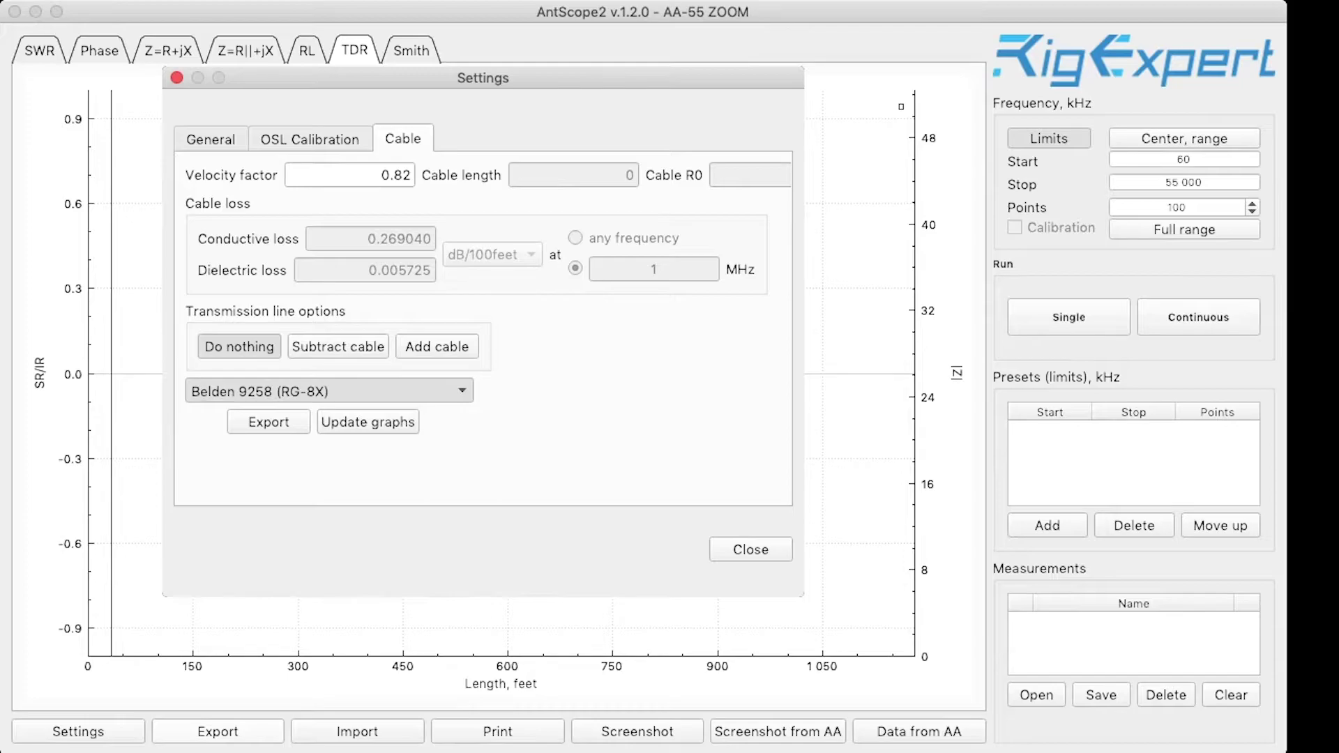
{"action": "key", "text": "Return"}
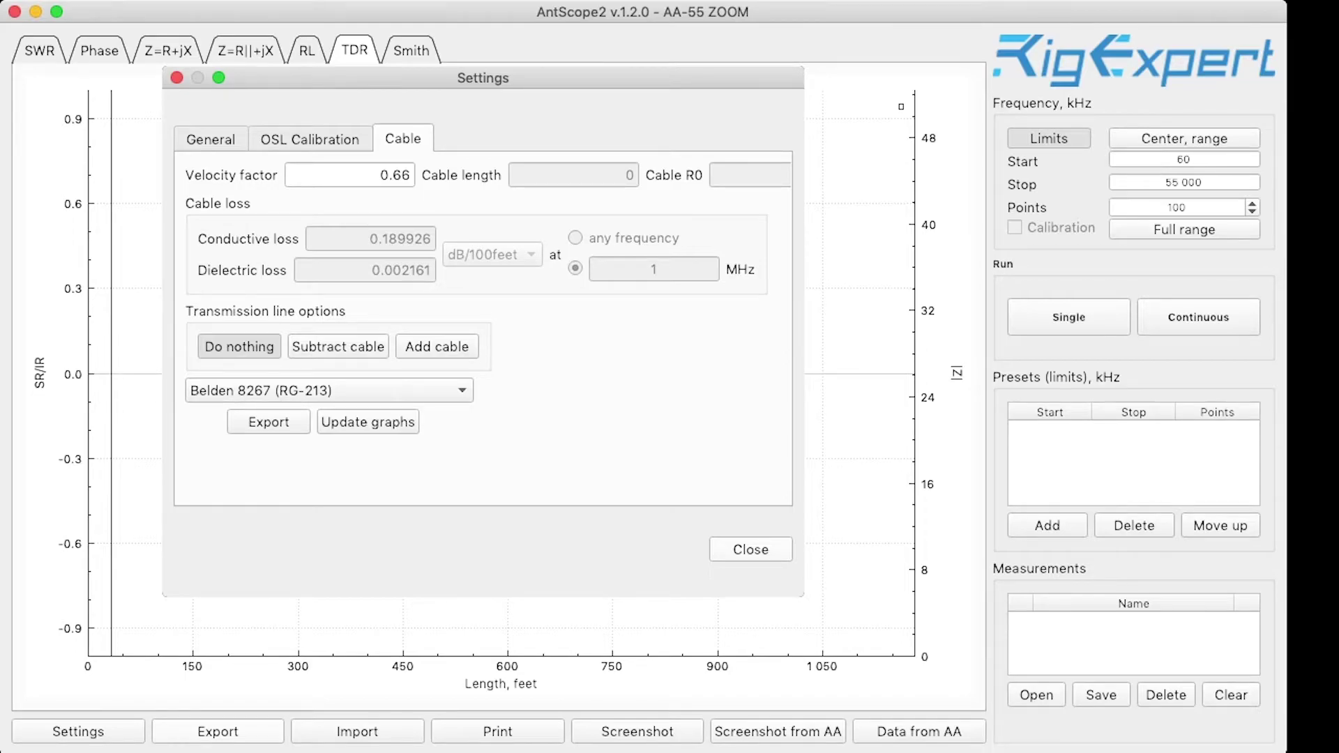
{"action": "key", "text": "Escape"}
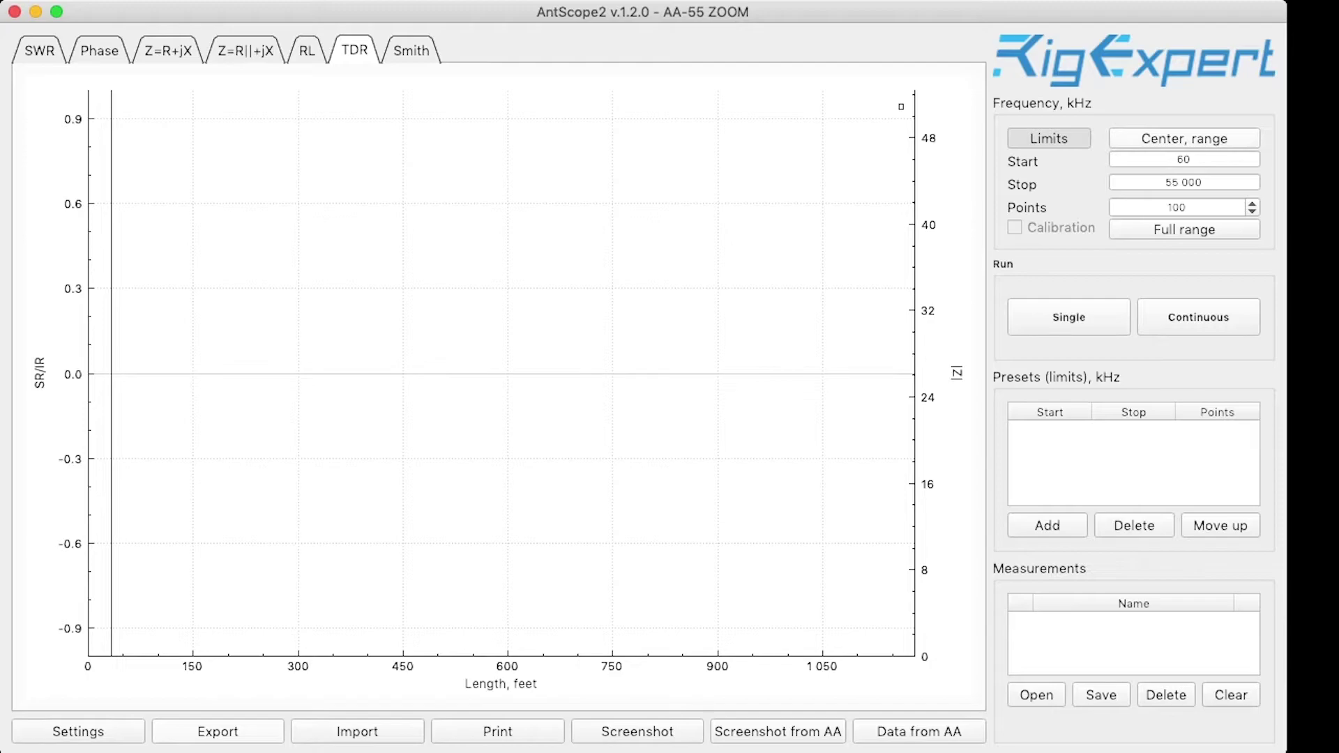
Apply the full frequency range in center-and-range mode and return to start/stop limits.
{"action": "left_click", "coordinate": [1184, 138]}
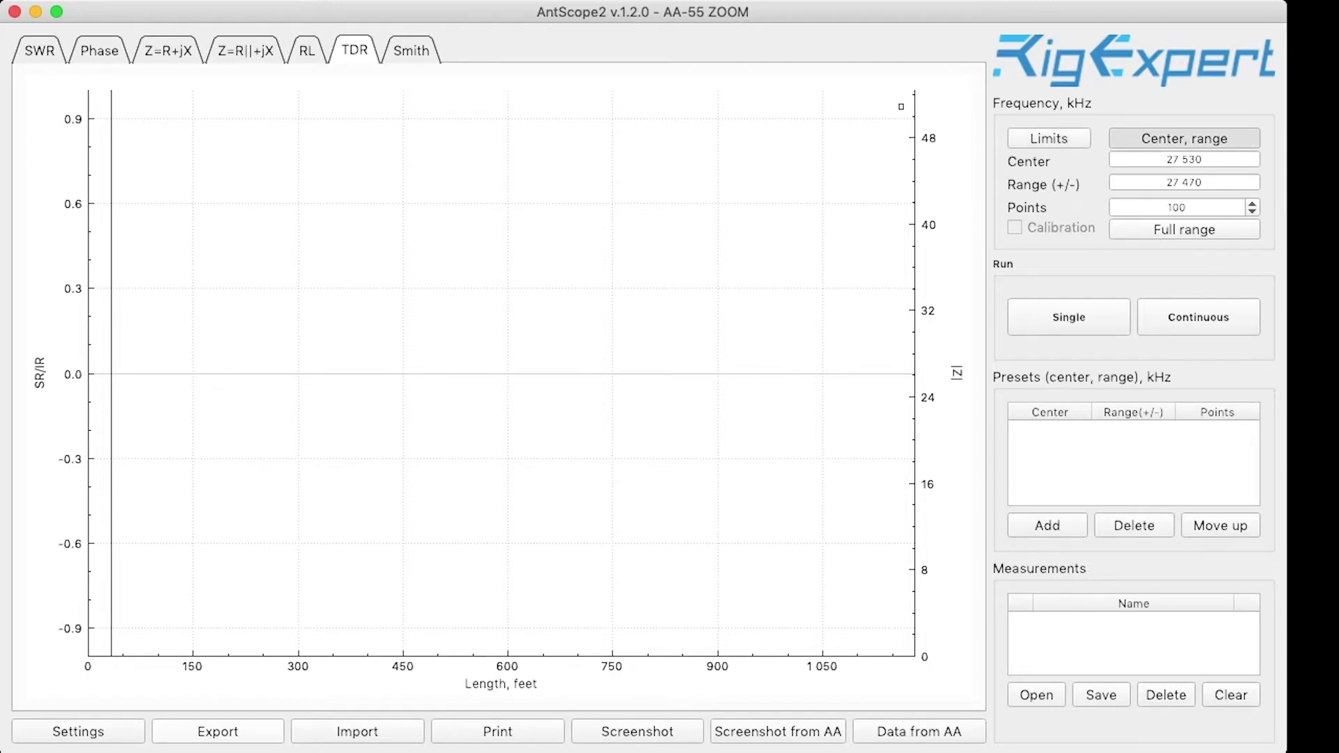
{"action": "left_click", "coordinate": [1184, 229]}
{"action": "left_click", "coordinate": [1184, 229]}
{"action": "left_click", "coordinate": [1049, 138]}
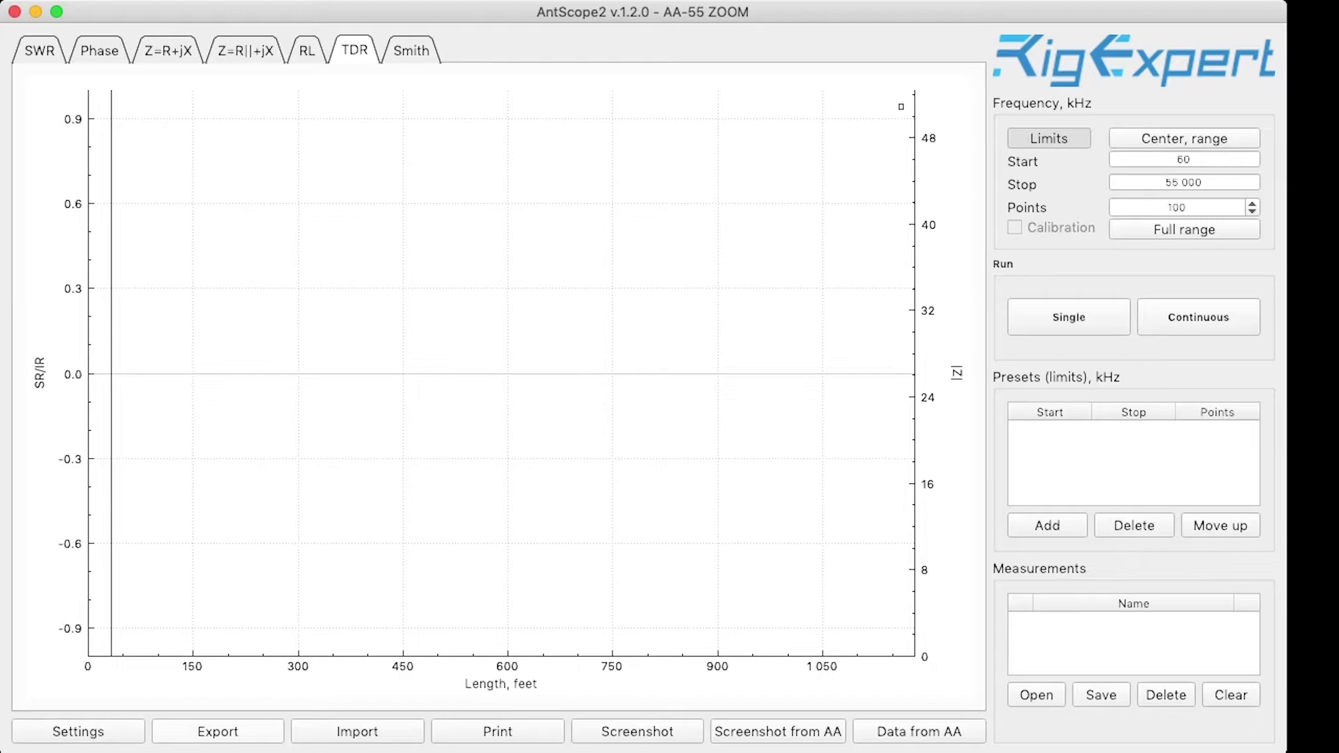
Examine the Smith, TDR, Phase, Z=R+jX, Z=R||+jX and RL graph views.
{"action": "left_click", "coordinate": [411, 51]}
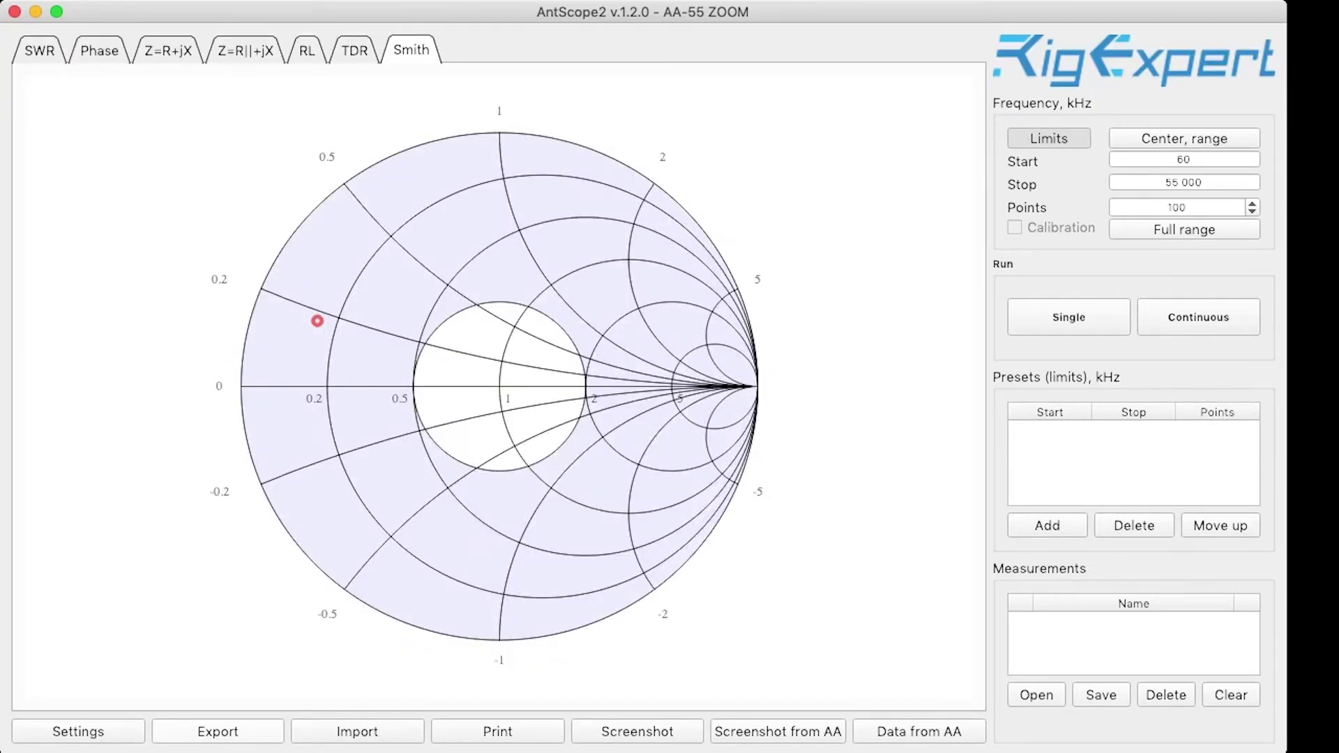
{"action": "key", "text": "ctrl+shift+Tab"}
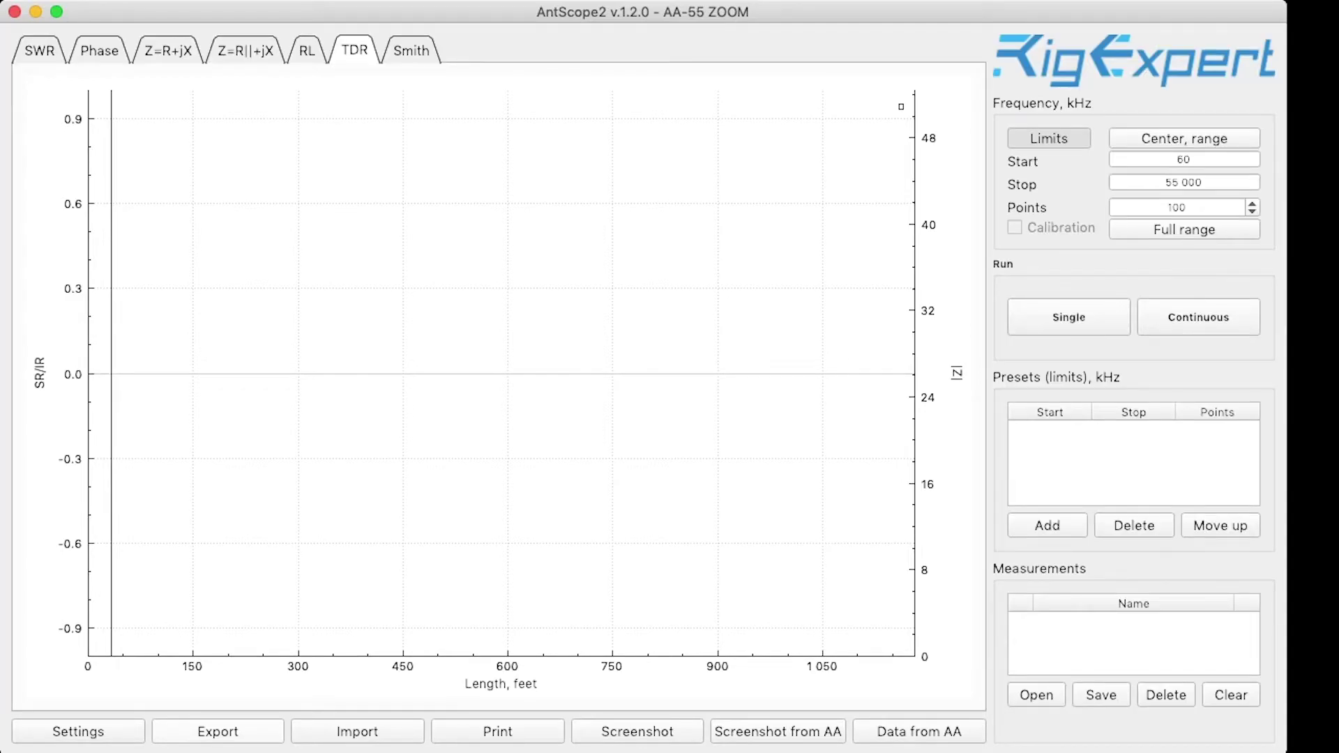
{"action": "left_click", "coordinate": [100, 50]}
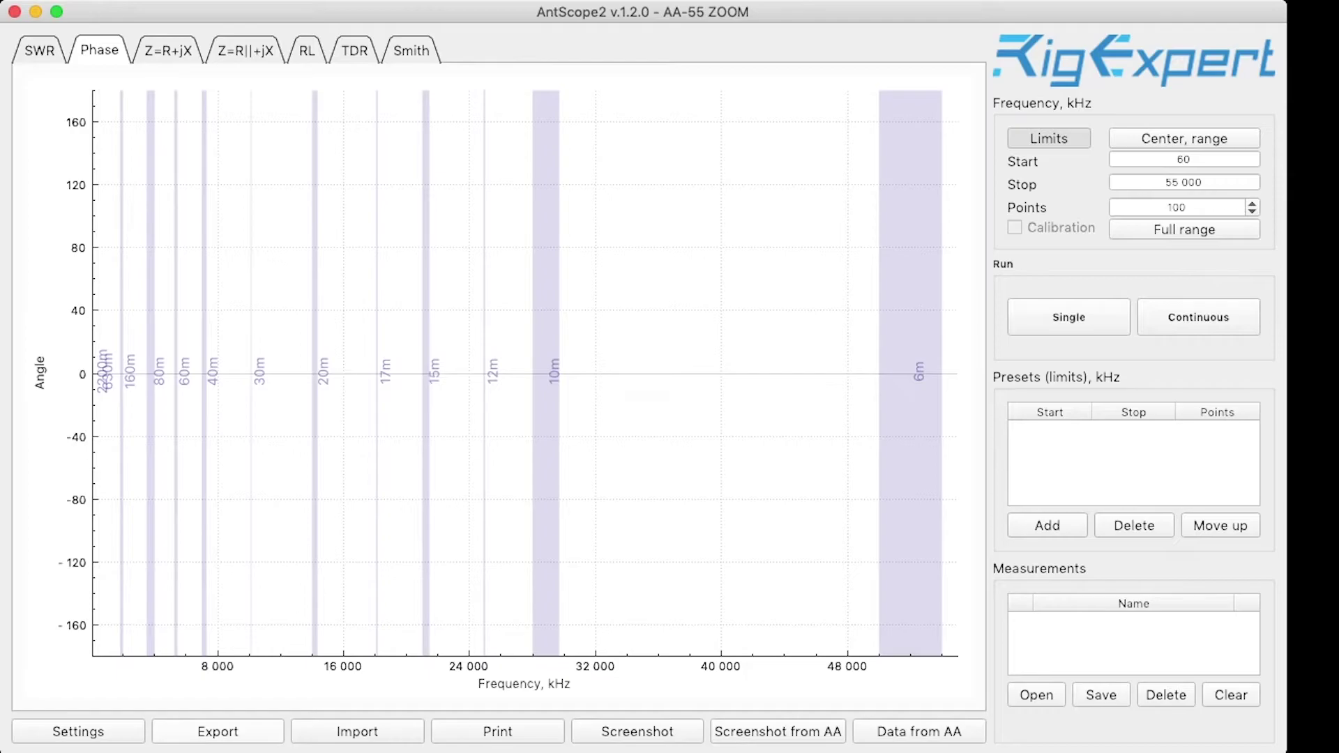
{"action": "left_click", "coordinate": [168, 51]}
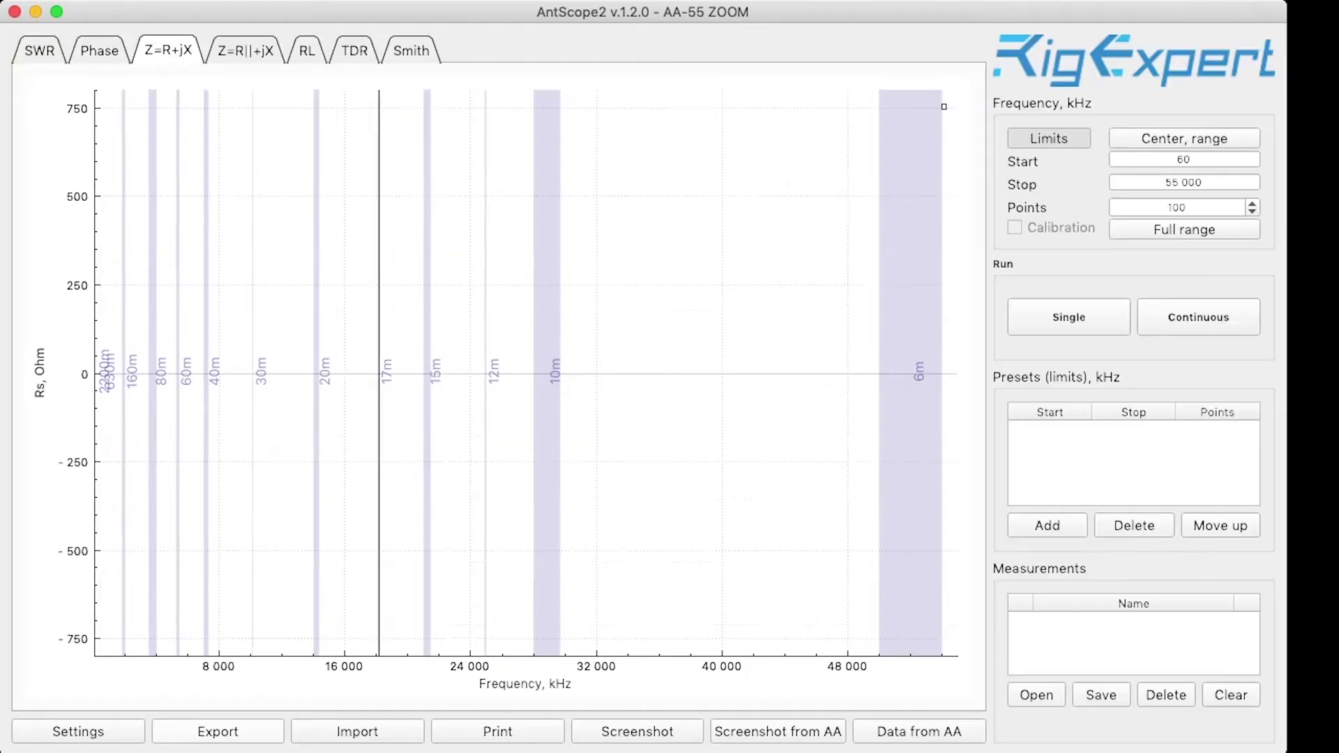
{"action": "left_click", "coordinate": [245, 50]}
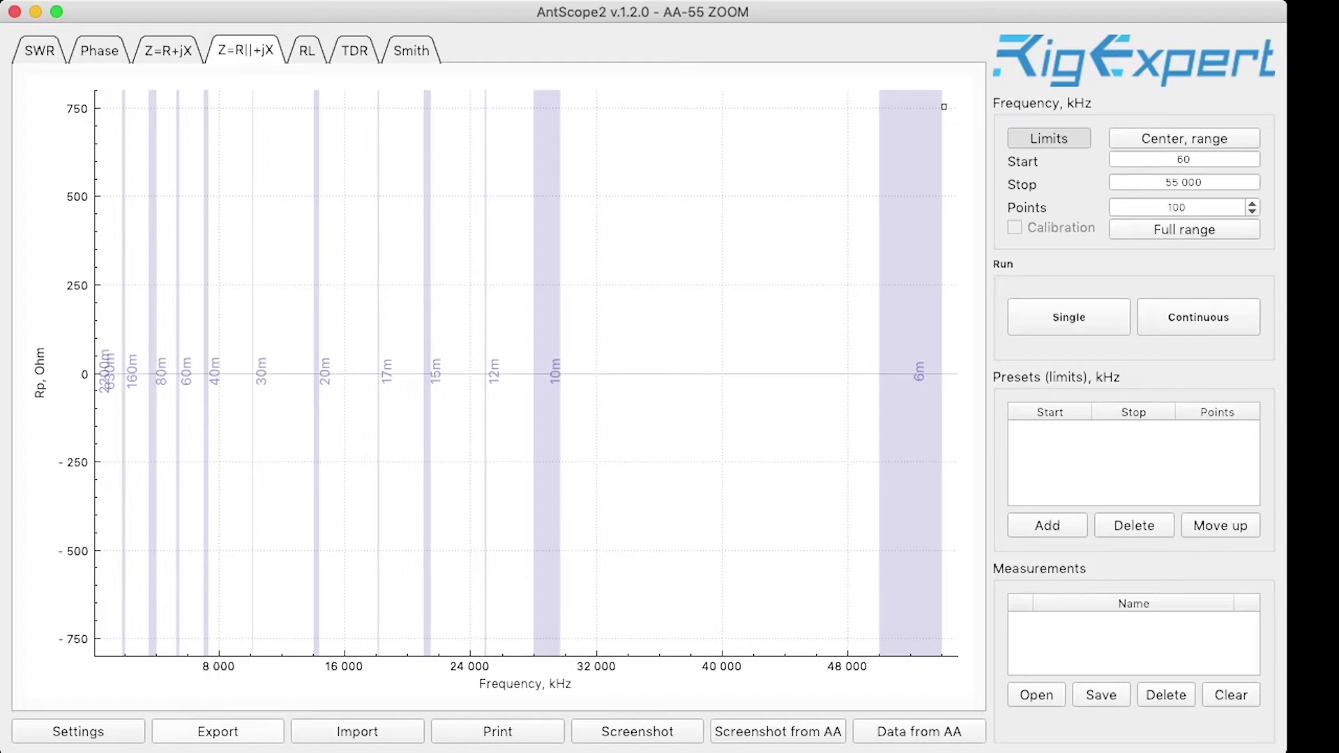
{"action": "left_click", "coordinate": [307, 50]}
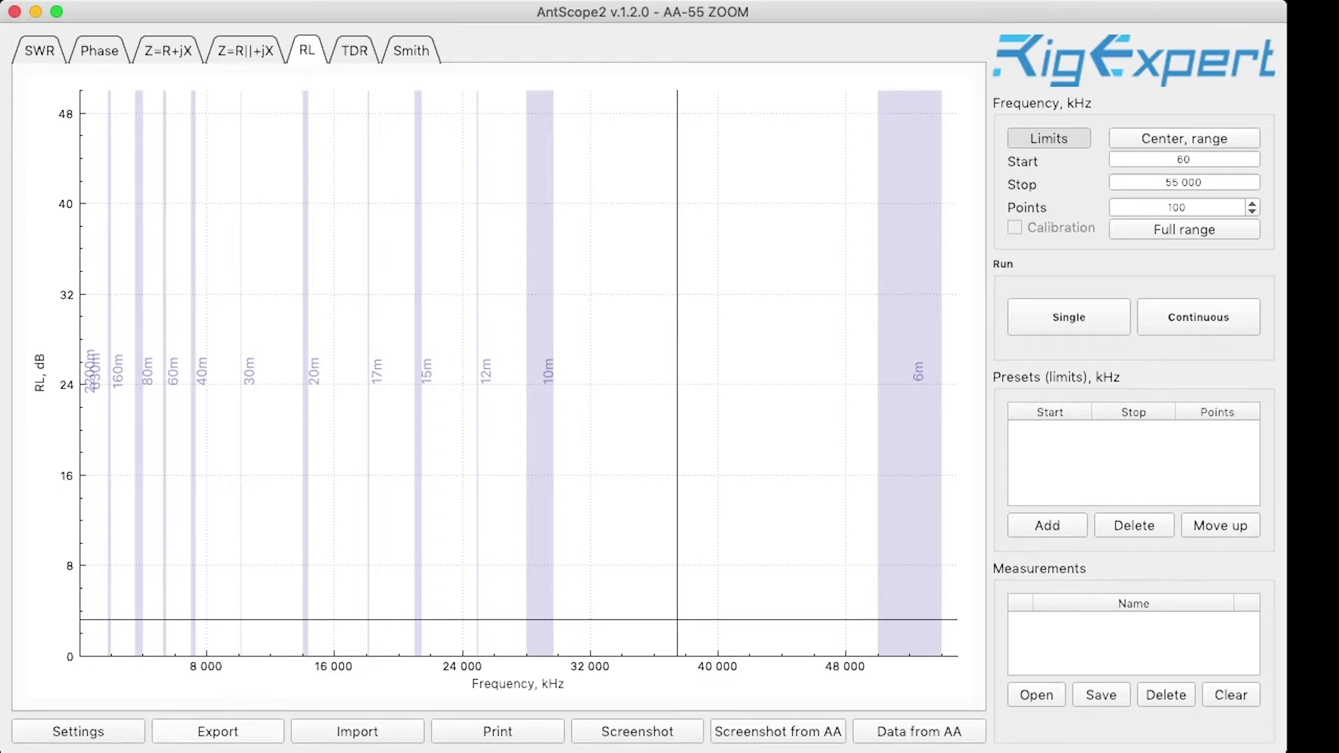
Show the SWR graph and run a single sweep over 60 to 55 000 kHz.
{"action": "left_click", "coordinate": [39, 50]}
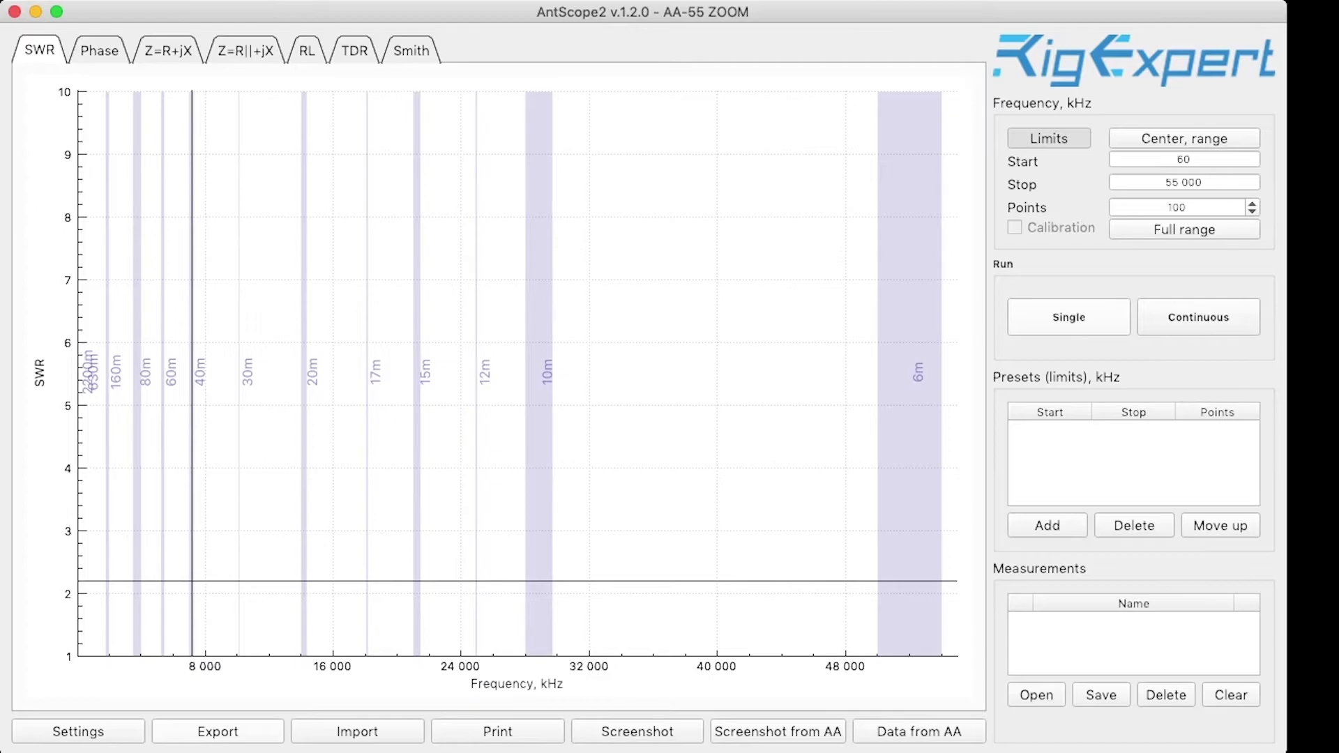
{"action": "key", "text": "F9"}
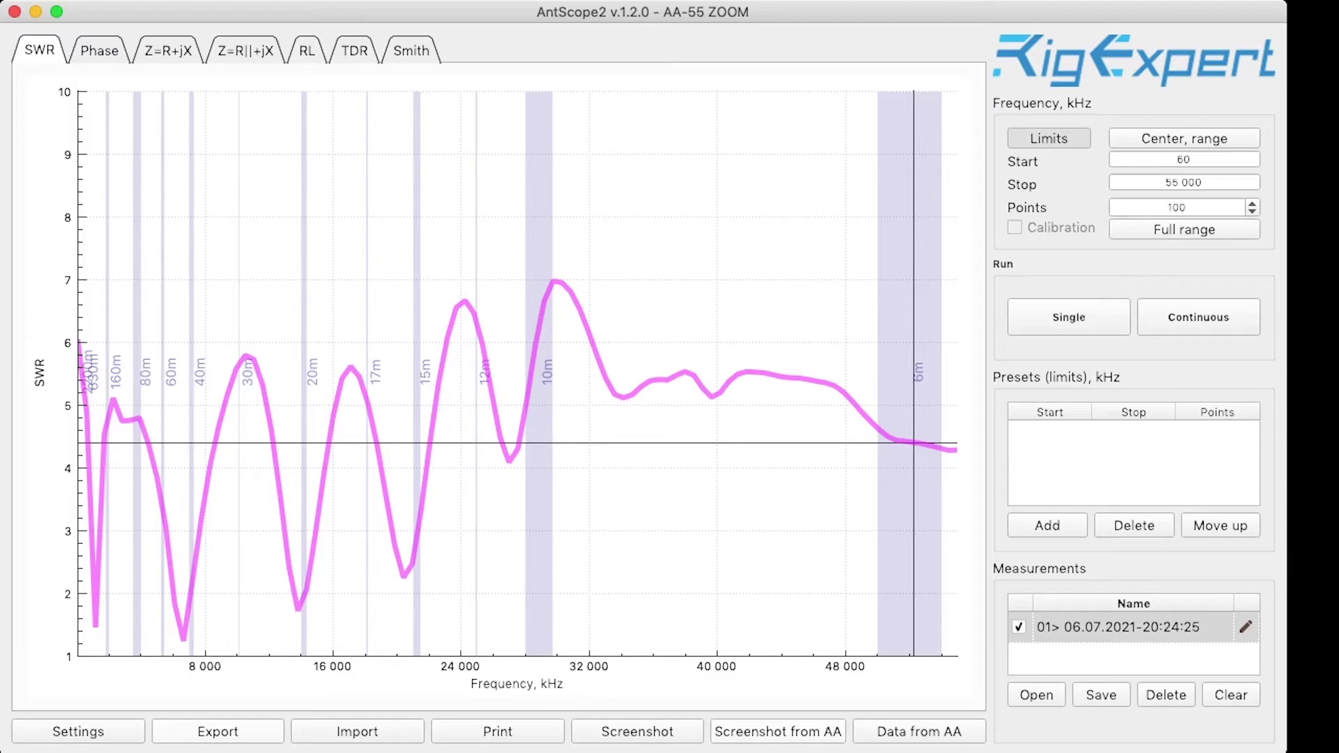
{"action": "left_click", "coordinate": [720, 393]}
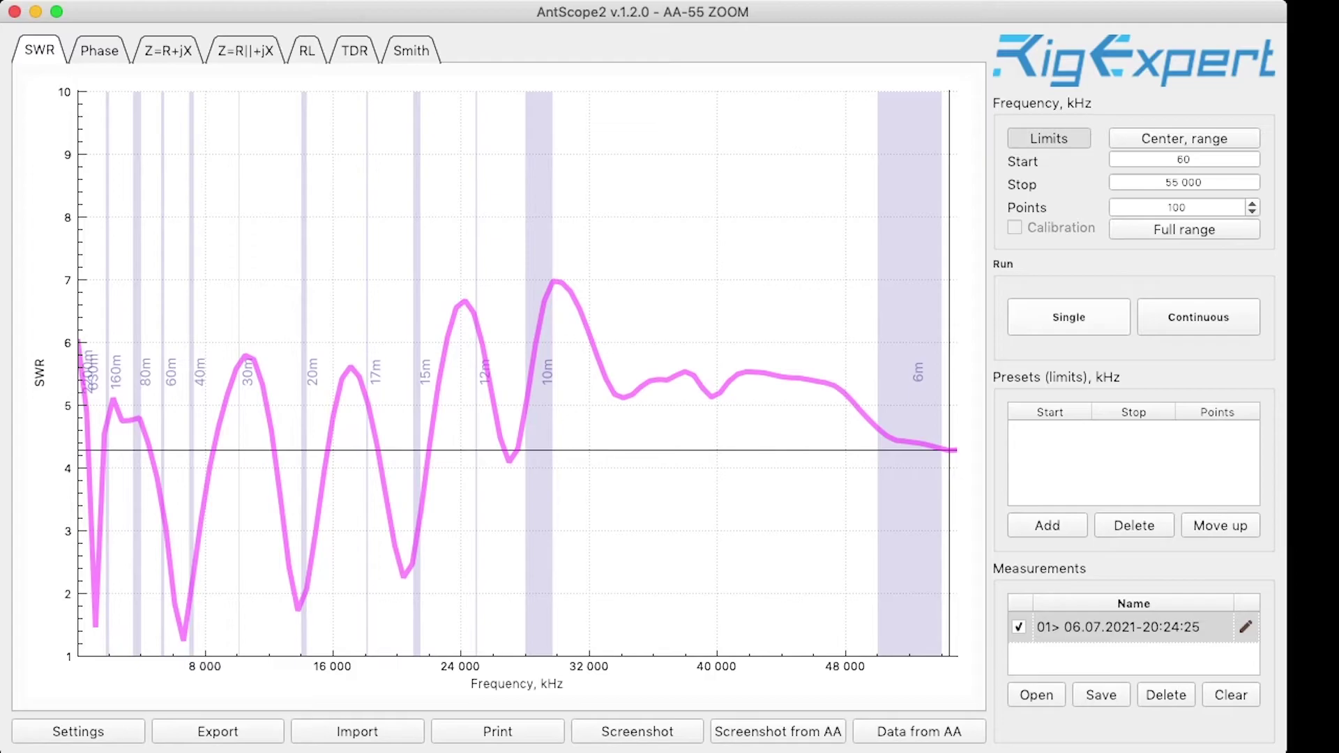
Run a second full-range SWR sweep and inspect the curve around 44 000 kHz.
{"action": "key", "text": "F9"}
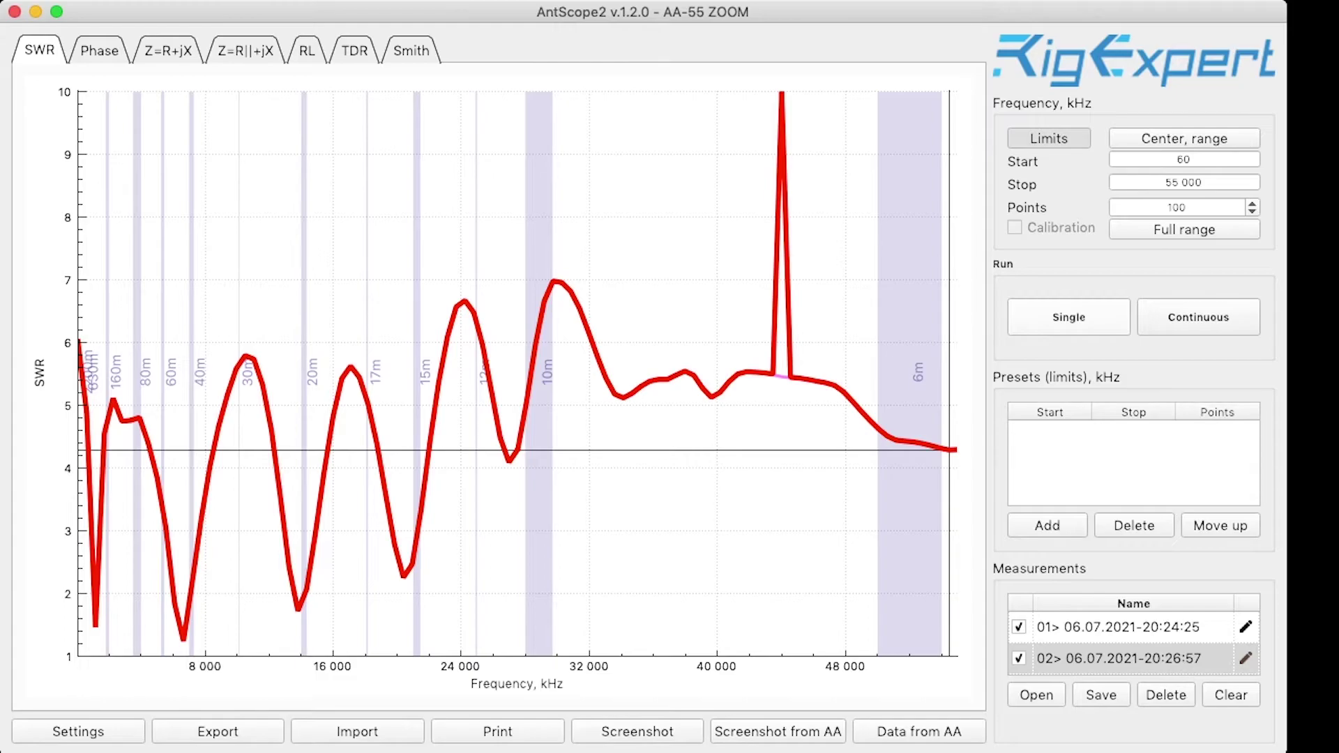
{"action": "left_click", "coordinate": [782, 377]}
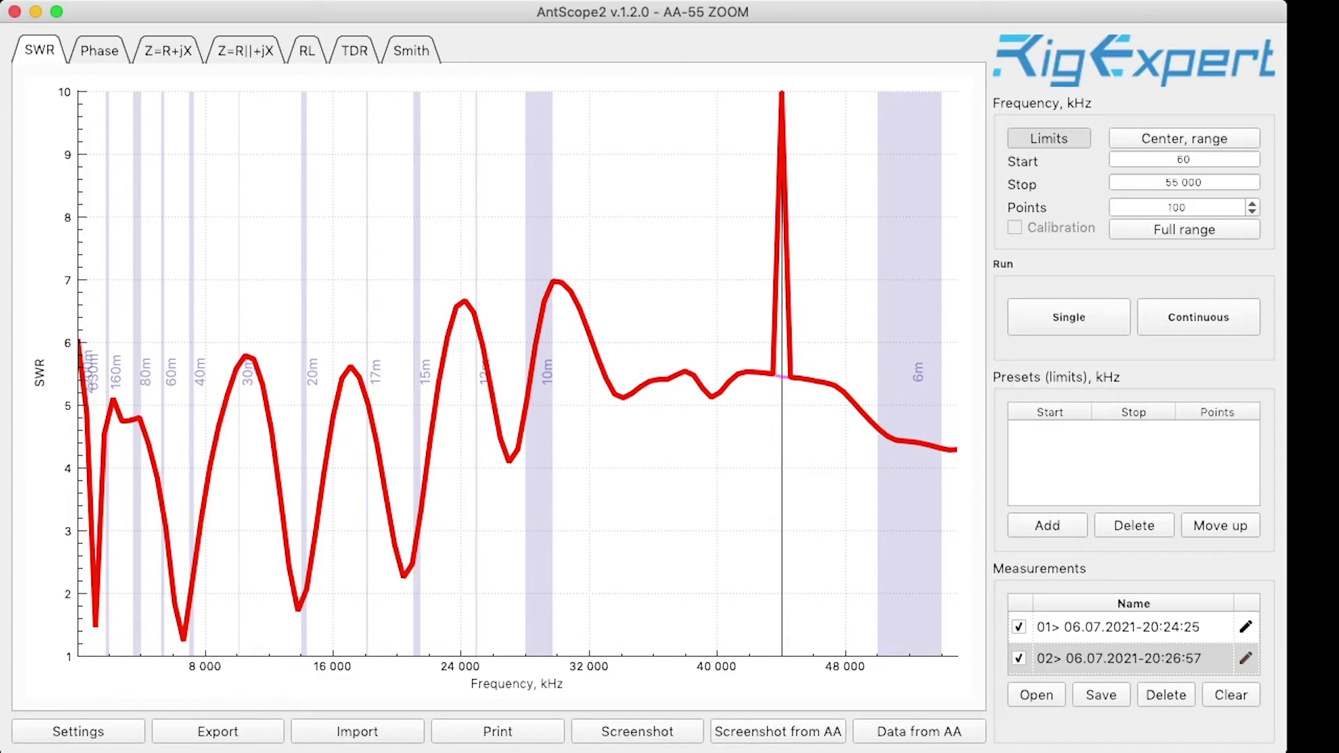
{"action": "left_click", "coordinate": [791, 378]}
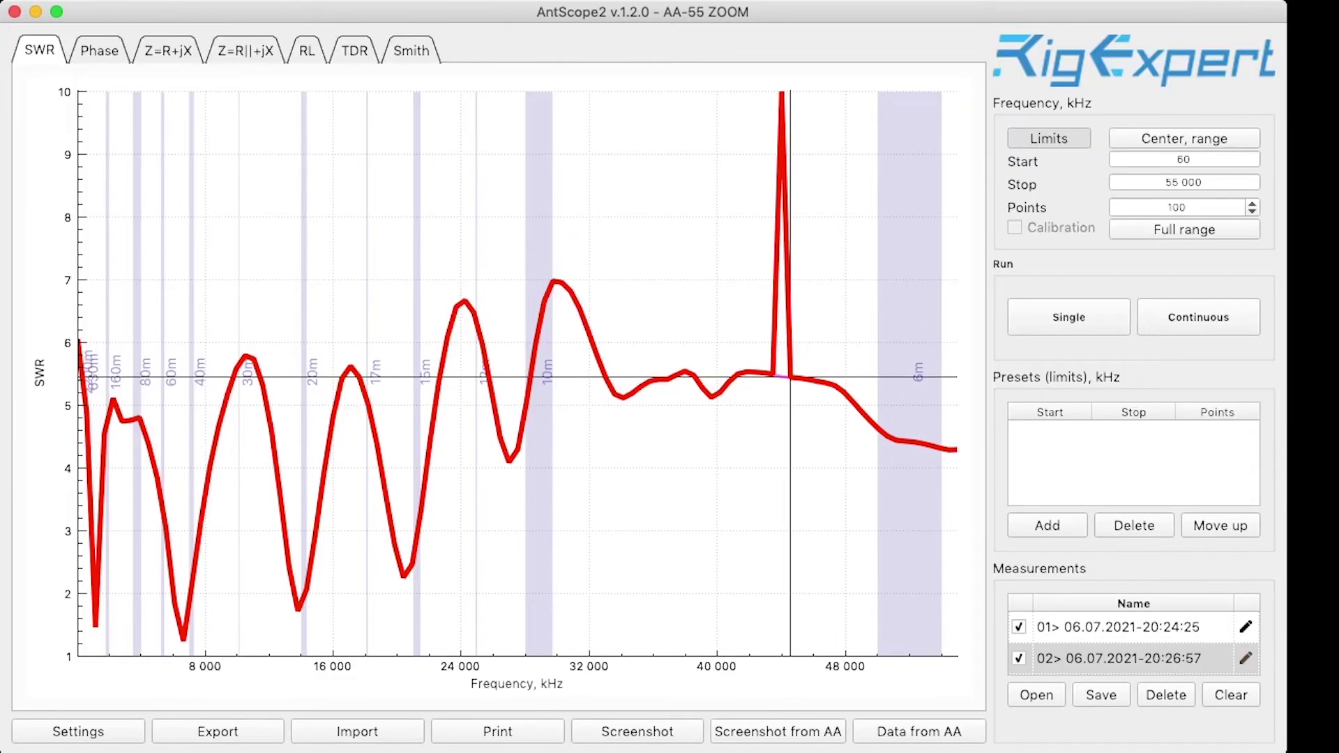
{"action": "left_click", "coordinate": [782, 377]}
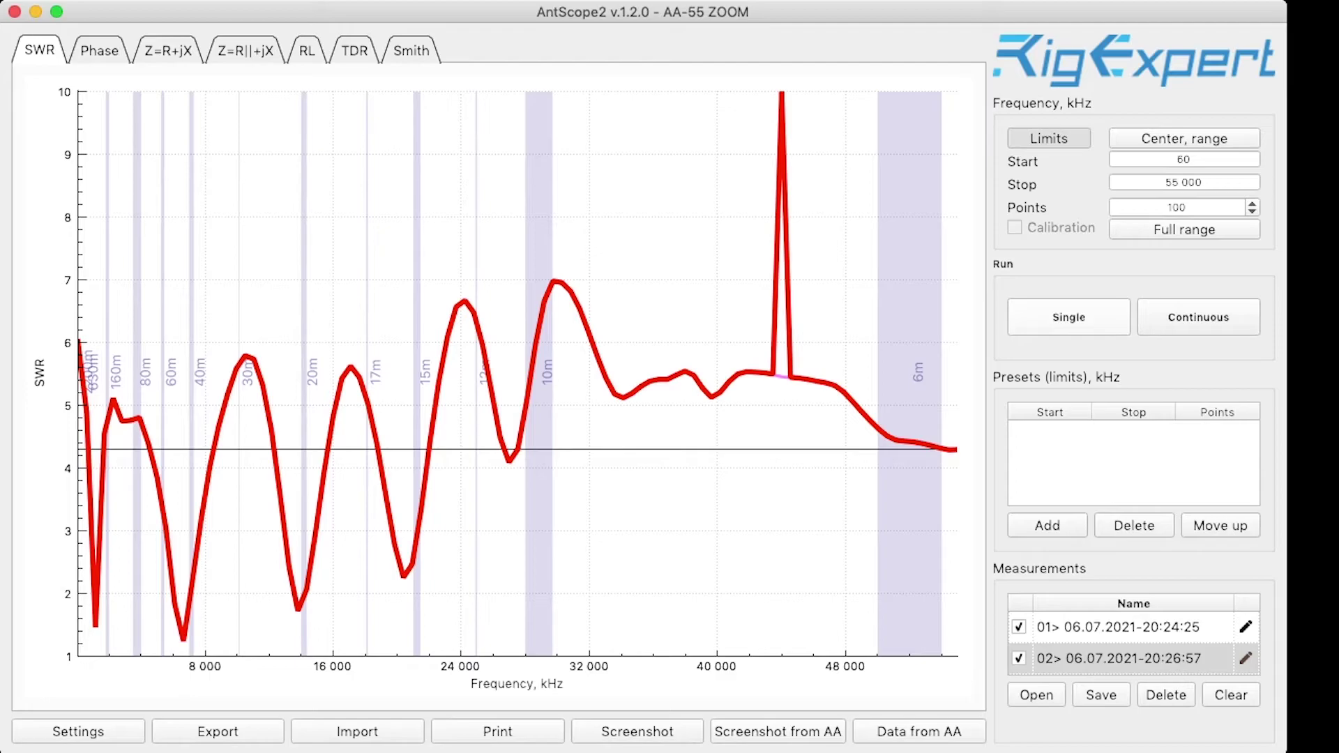
Run two more single full-range SWR sweeps, checking the curve near 44 000 kHz and in the 6m band between them.
{"action": "left_click", "coordinate": [1068, 317]}
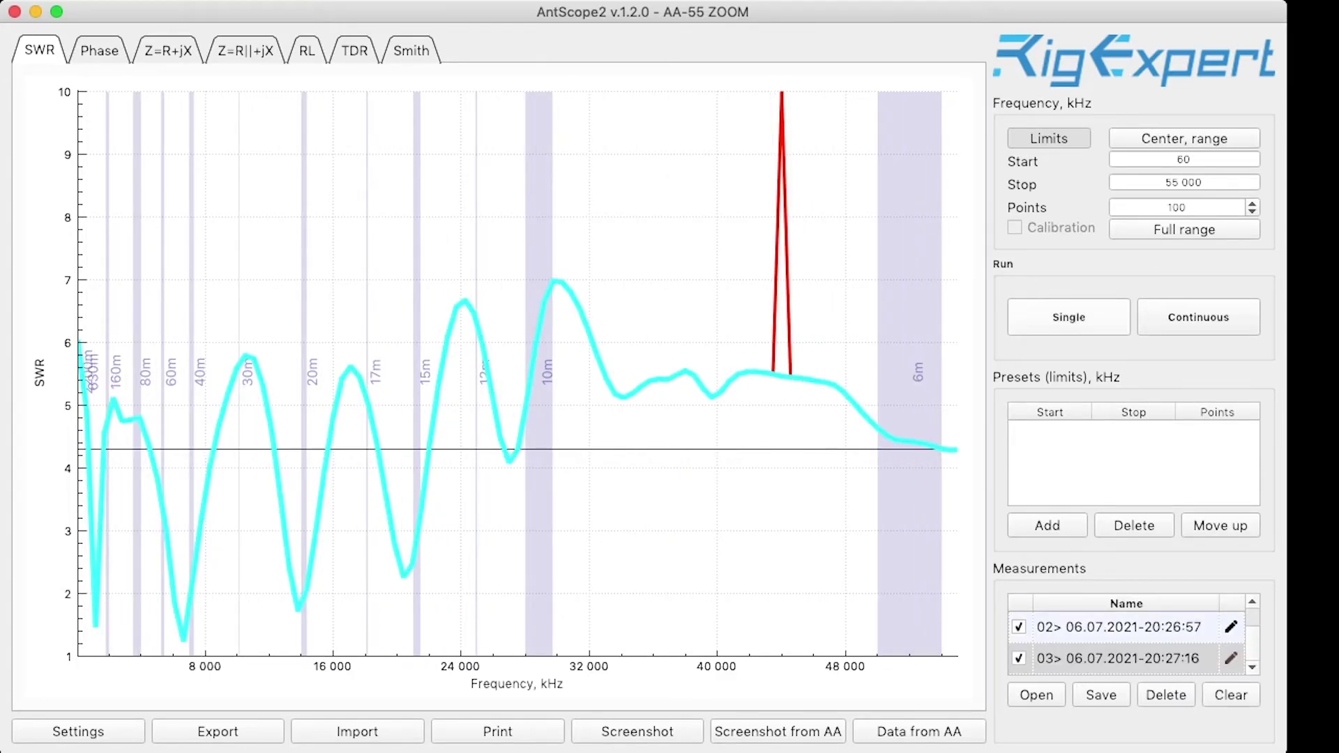
{"action": "left_click_drag", "start_coordinate": [956, 449], "coordinate": [782, 376]}
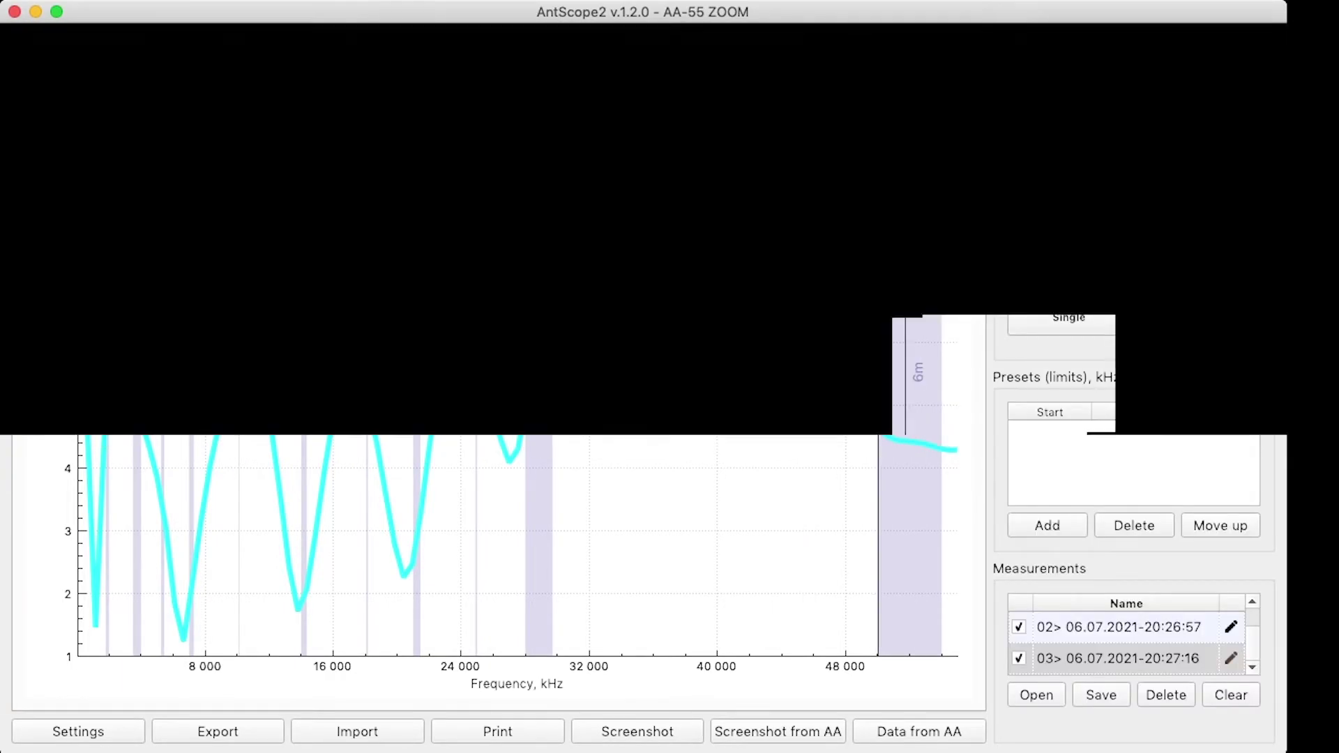
{"action": "left_click", "coordinate": [931, 446]}
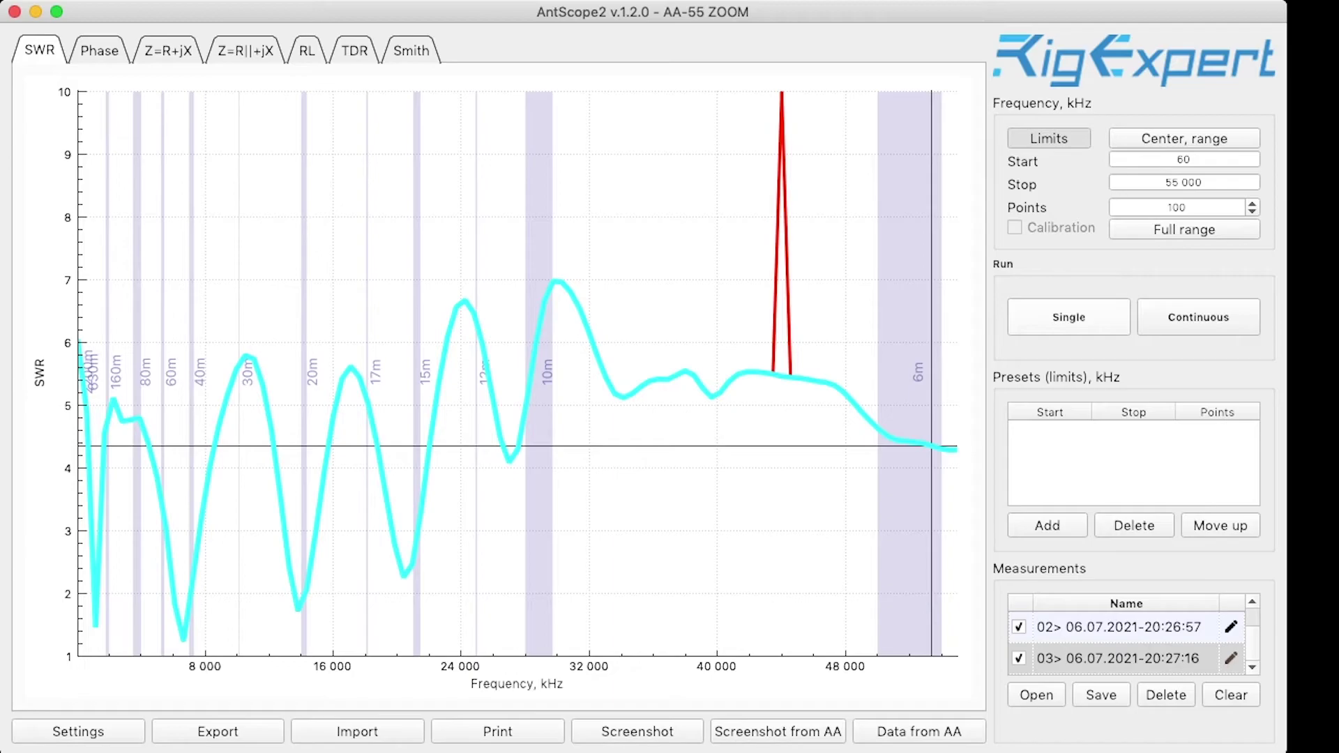
{"action": "key", "text": "F9"}
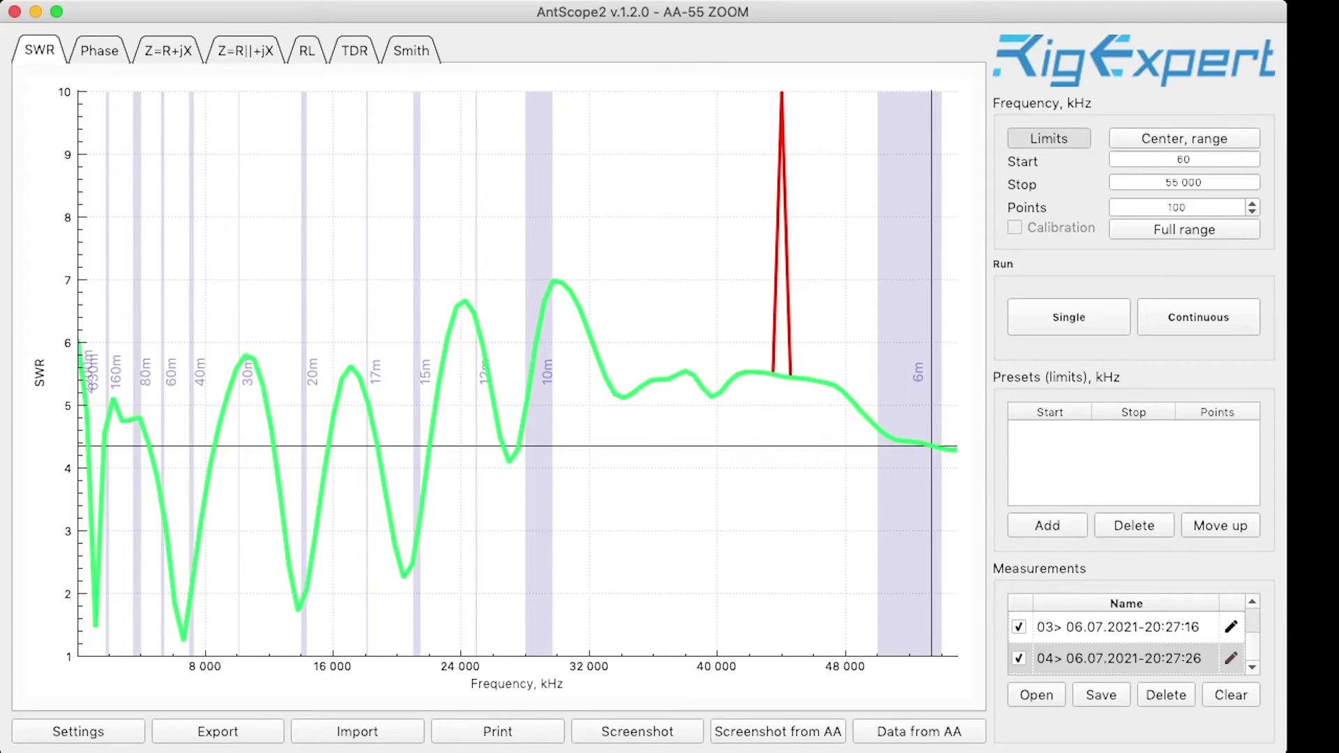
Set the frequency limits to start at 14 000 kHz and stop at 15000 kHz, and run a single SWR sweep.
{"action": "double_click", "coordinate": [1178, 159]}
{"action": "type", "text": "14000"}
{"action": "key", "text": "Tab"}
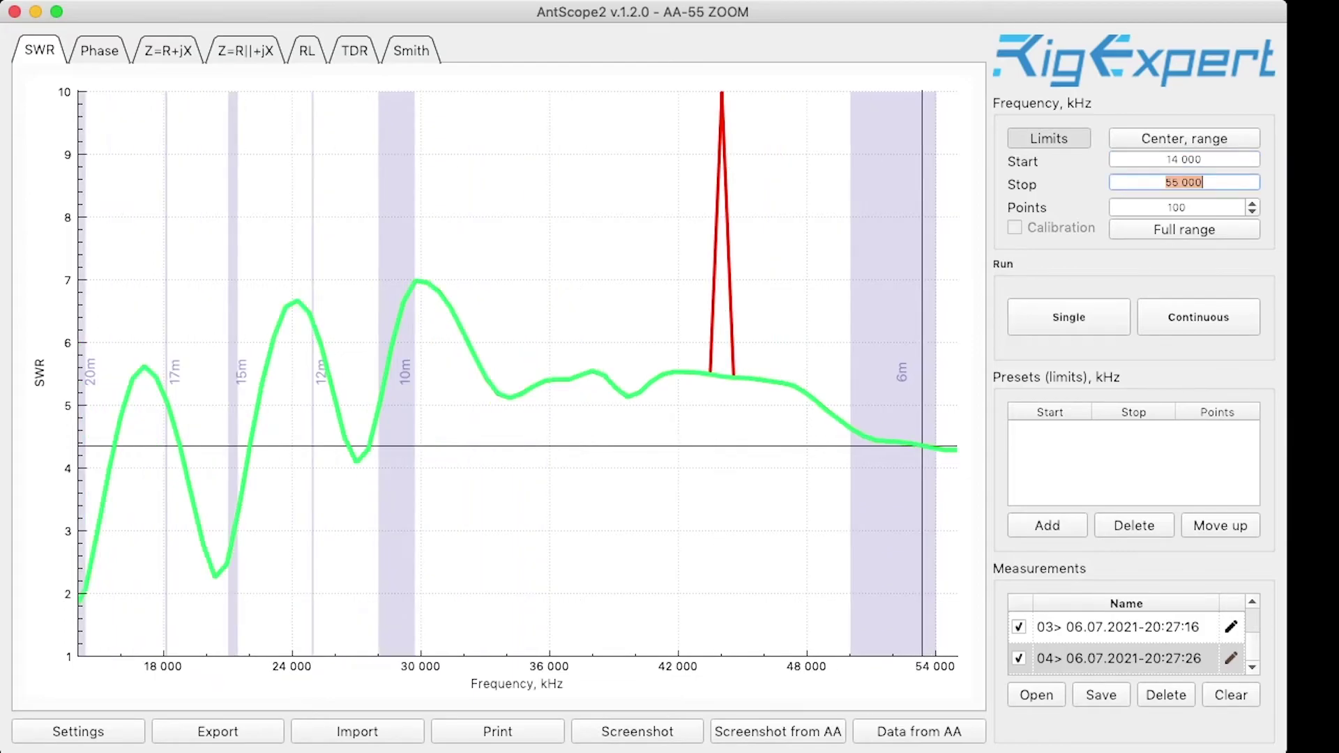
{"action": "type", "text": "15000"}
{"action": "key", "text": "F9"}
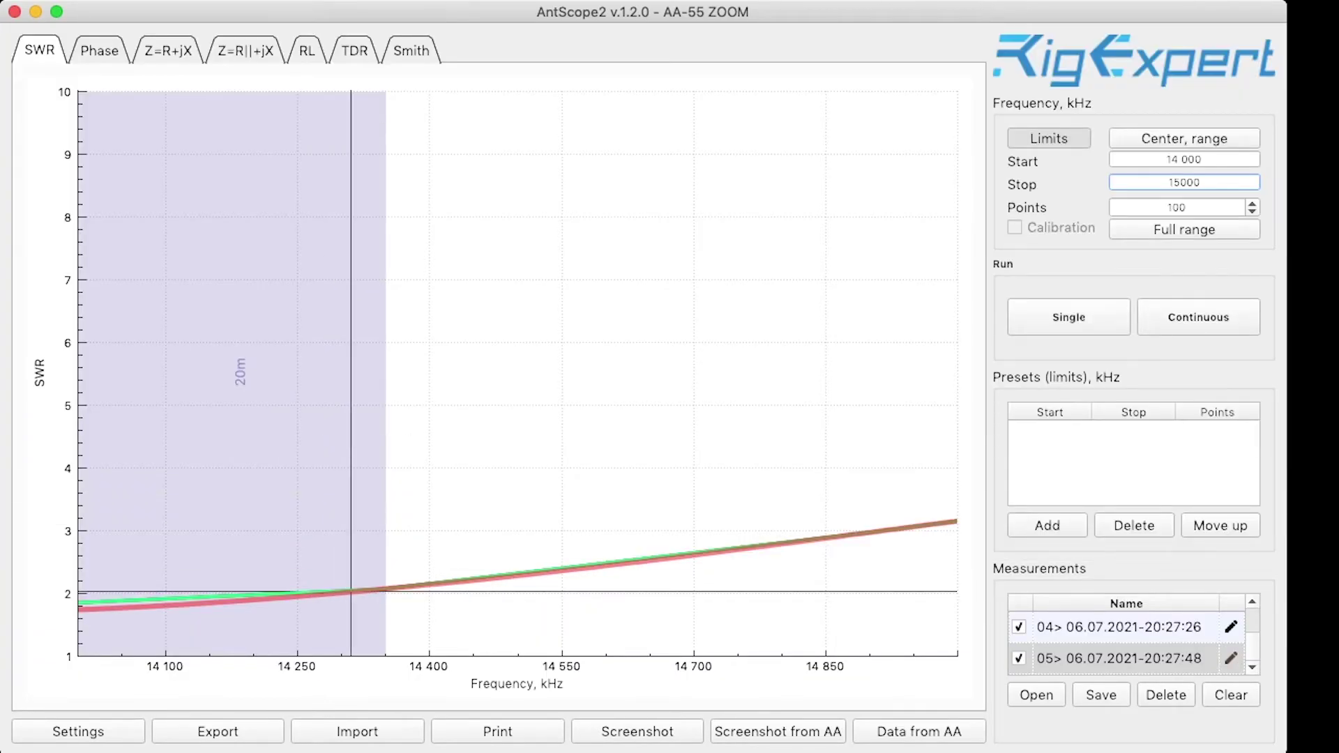
Show the measurements on the Smith chart, and clear all of them from the measurement list.
{"action": "left_click", "coordinate": [411, 50]}
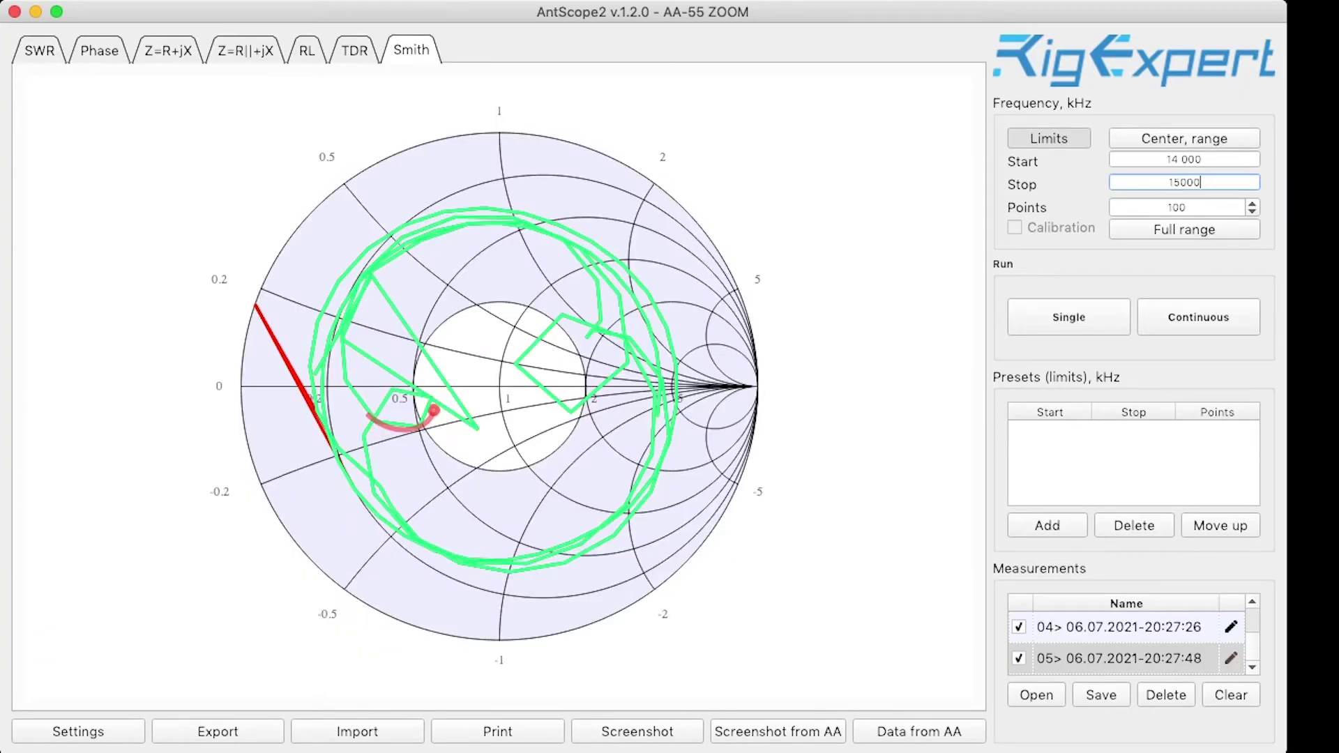
{"action": "left_click", "coordinate": [1231, 696]}
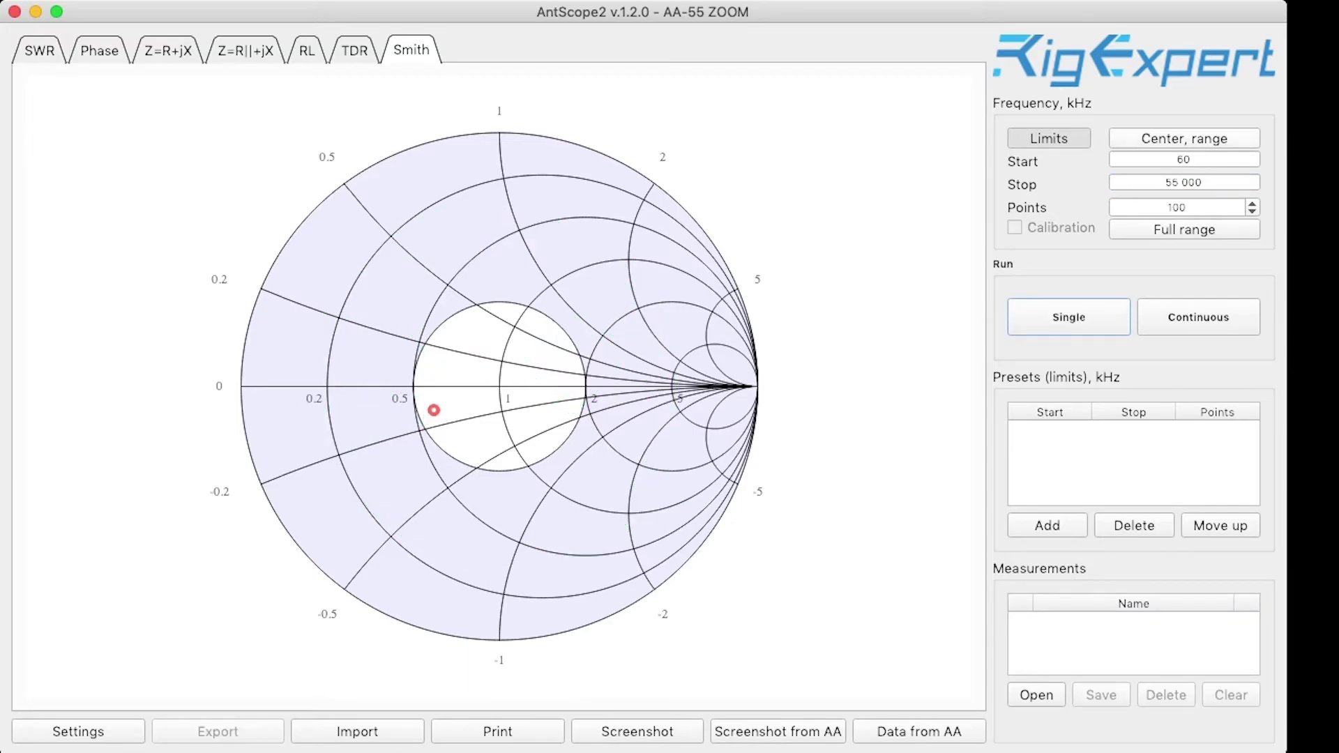
Set the frequency limits to start at 13 500 kHz and stop at 15000 kHz, and run a single sweep.
{"action": "double_click", "coordinate": [1183, 159]}
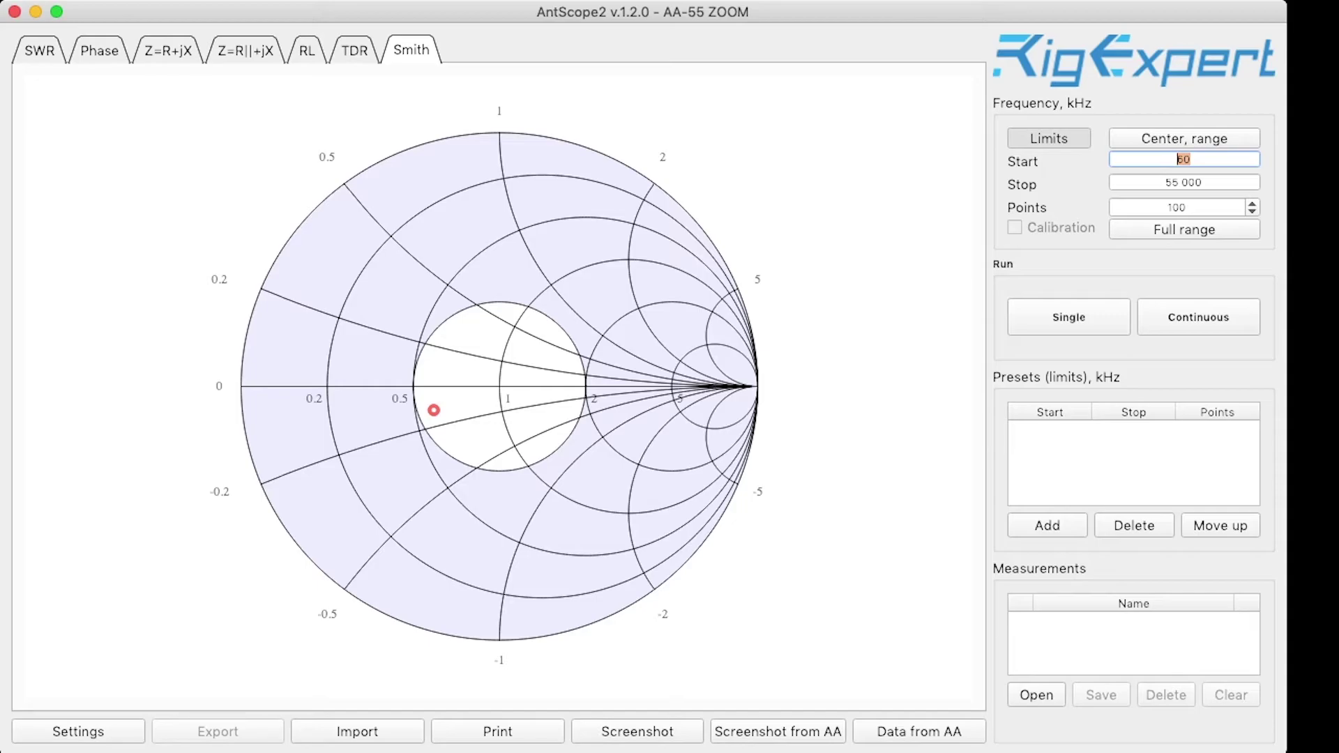
{"action": "type", "text": "13500"}
{"action": "key", "text": "Tab"}
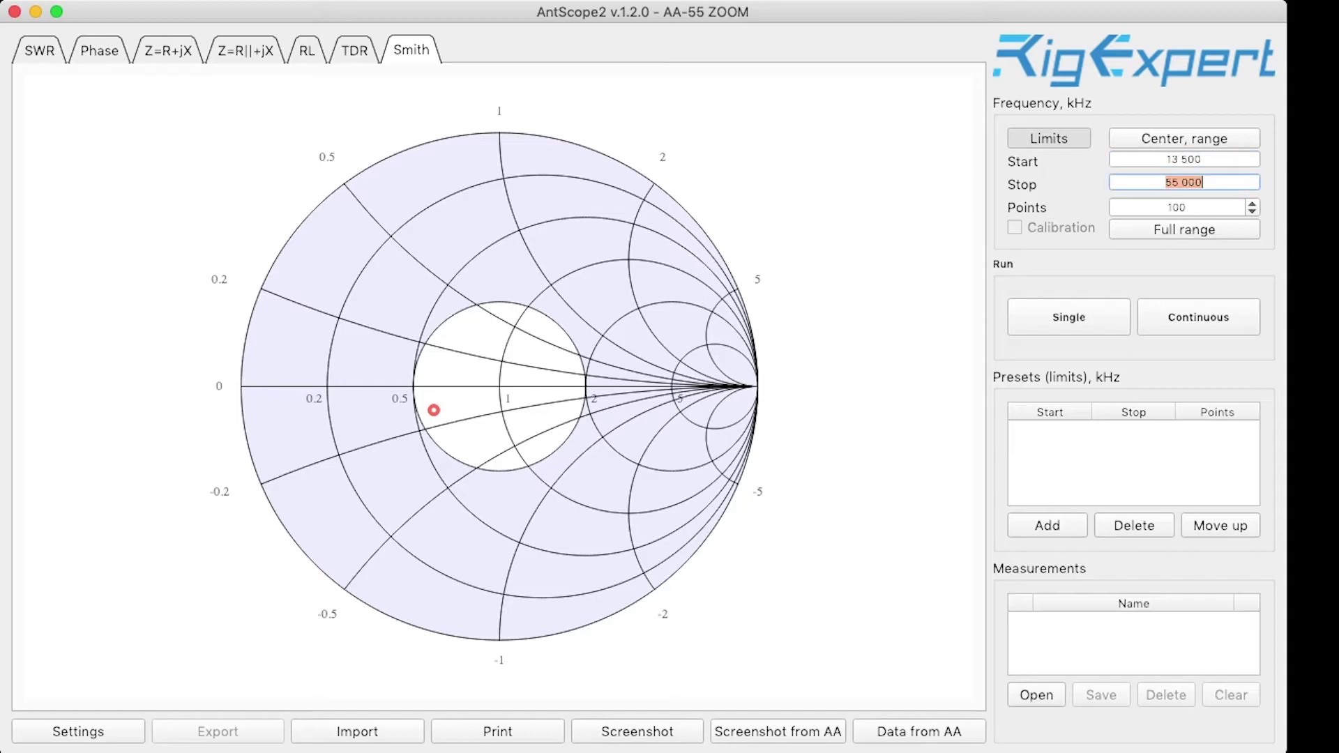
{"action": "type", "text": "15000"}
{"action": "key", "text": "BackSpace"}
{"action": "key", "text": "BackSpace"}
{"action": "type", "text": "00"}
{"action": "key", "text": "F9"}
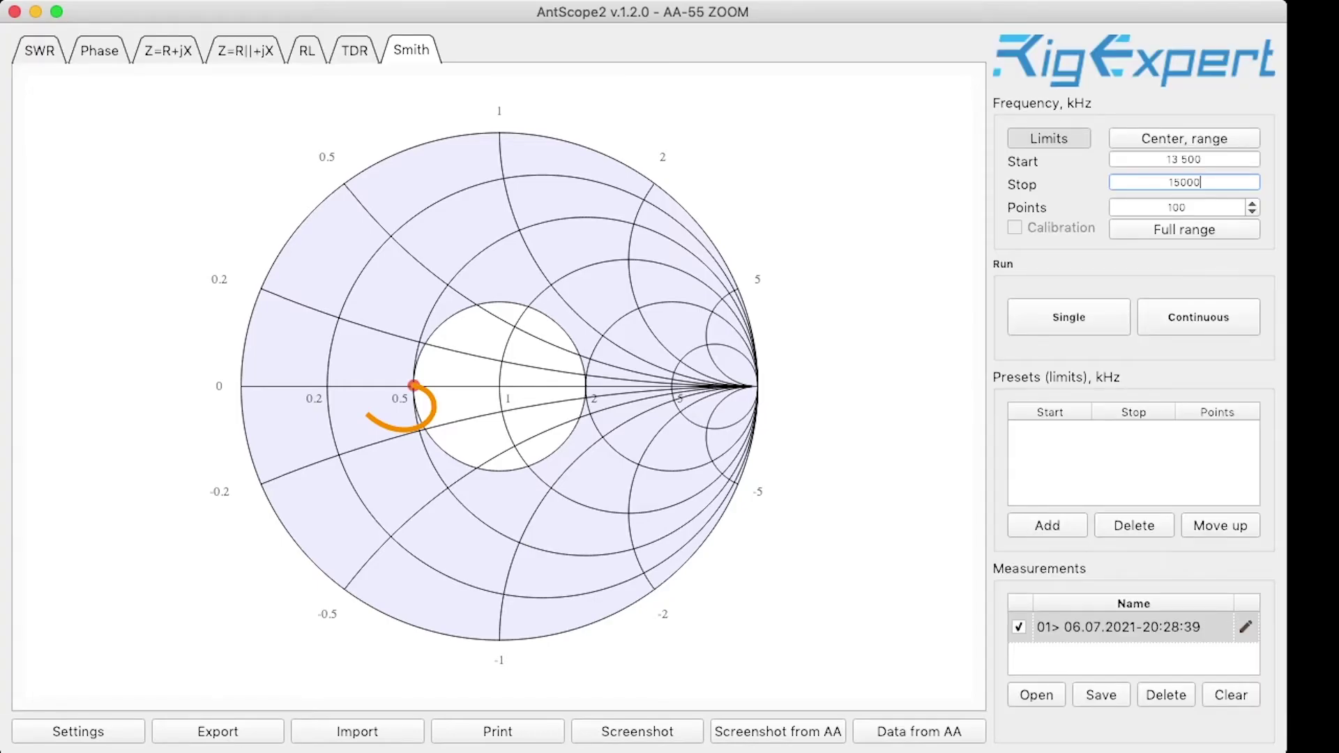
Examine the new sweep in the SWR, Phase, Z=R+jX, Z=R||+jX, RL, TDR and Smith graph views.
{"action": "left_click", "coordinate": [39, 50]}
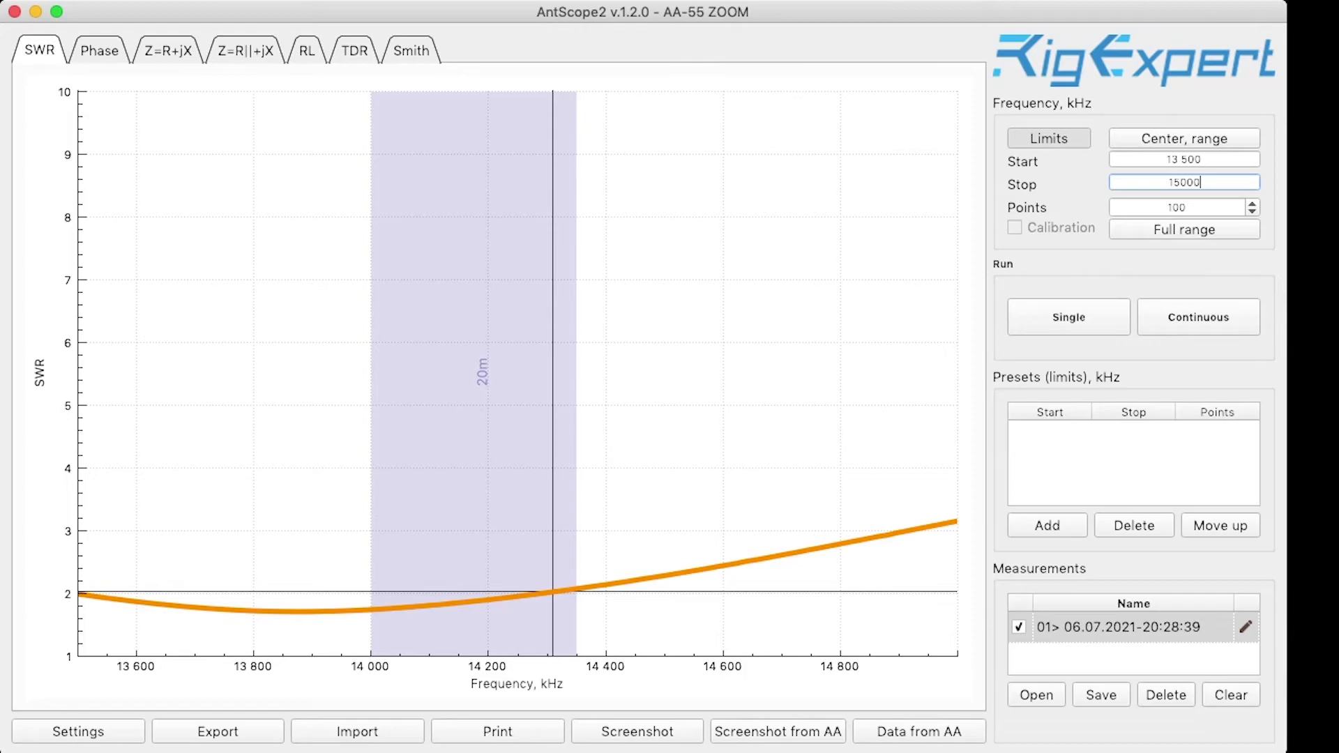
{"action": "key", "text": "ctrl+Tab"}
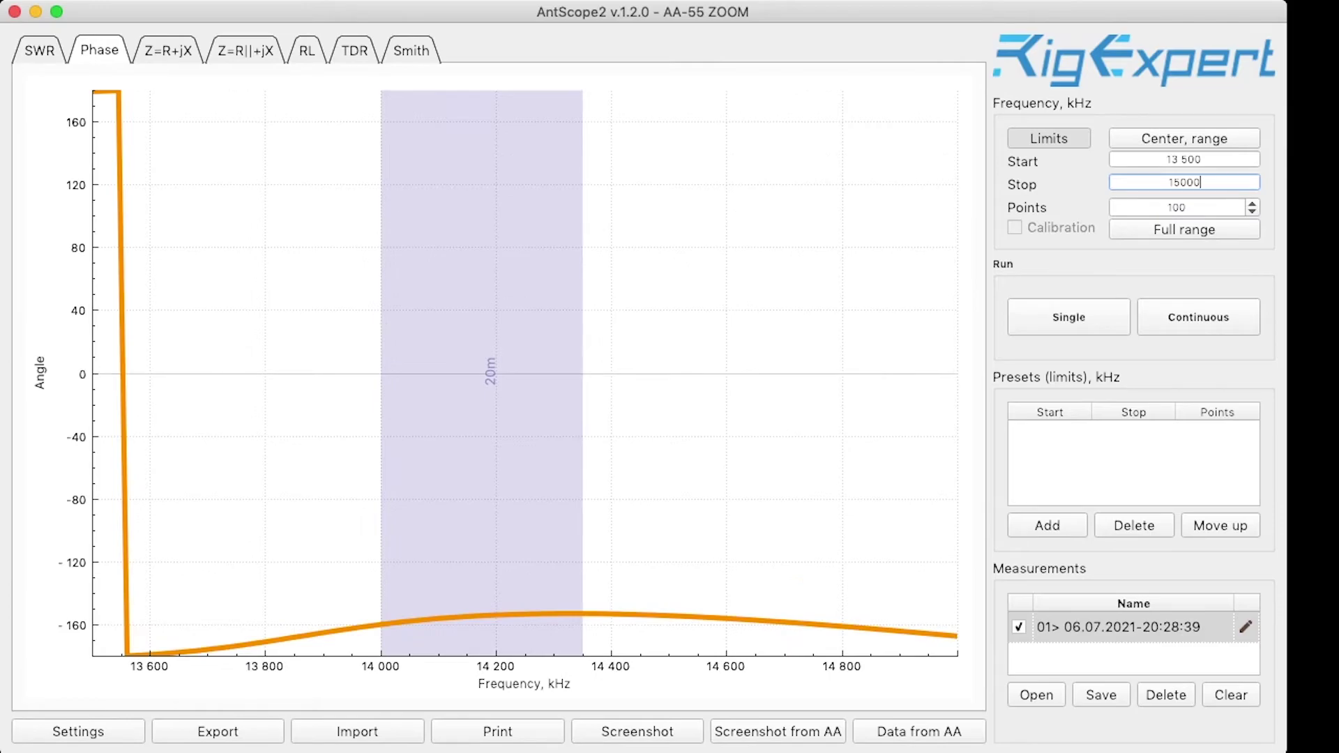
{"action": "key", "text": "ctrl+Tab"}
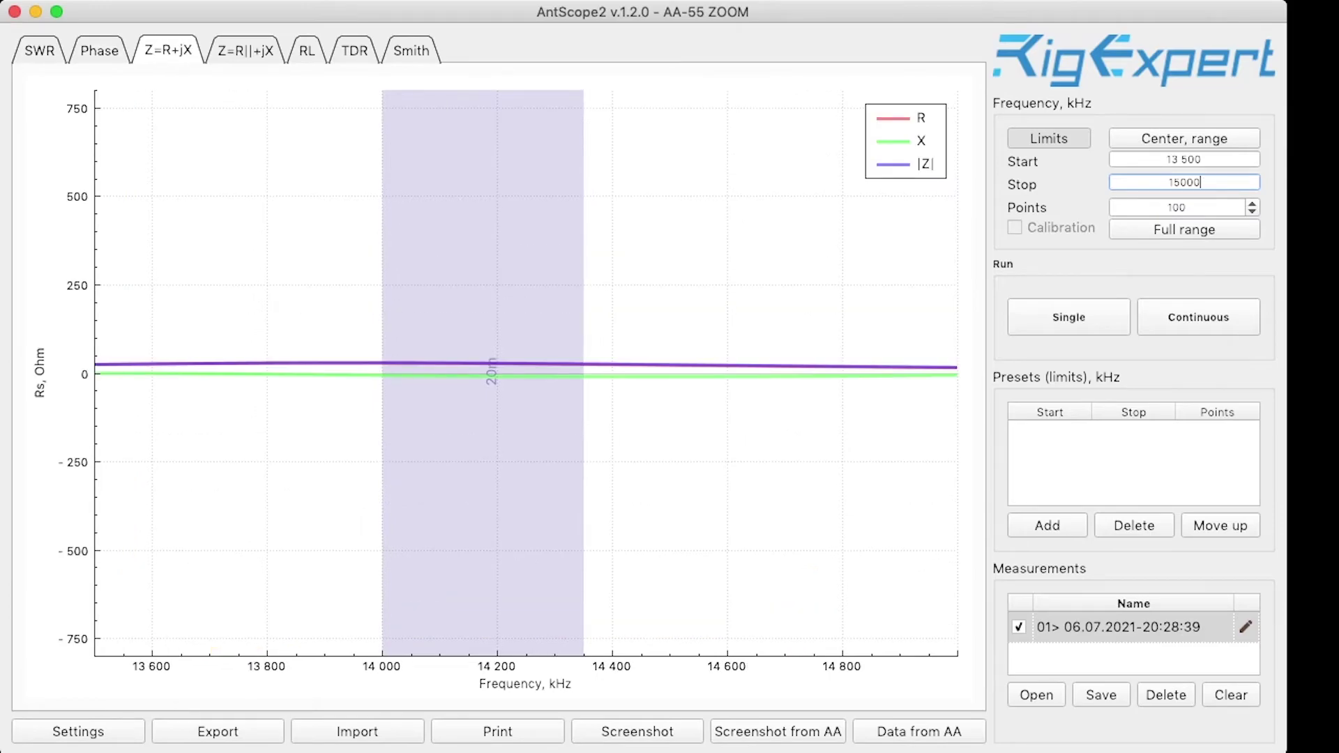
{"action": "key", "text": "ctrl+Tab"}
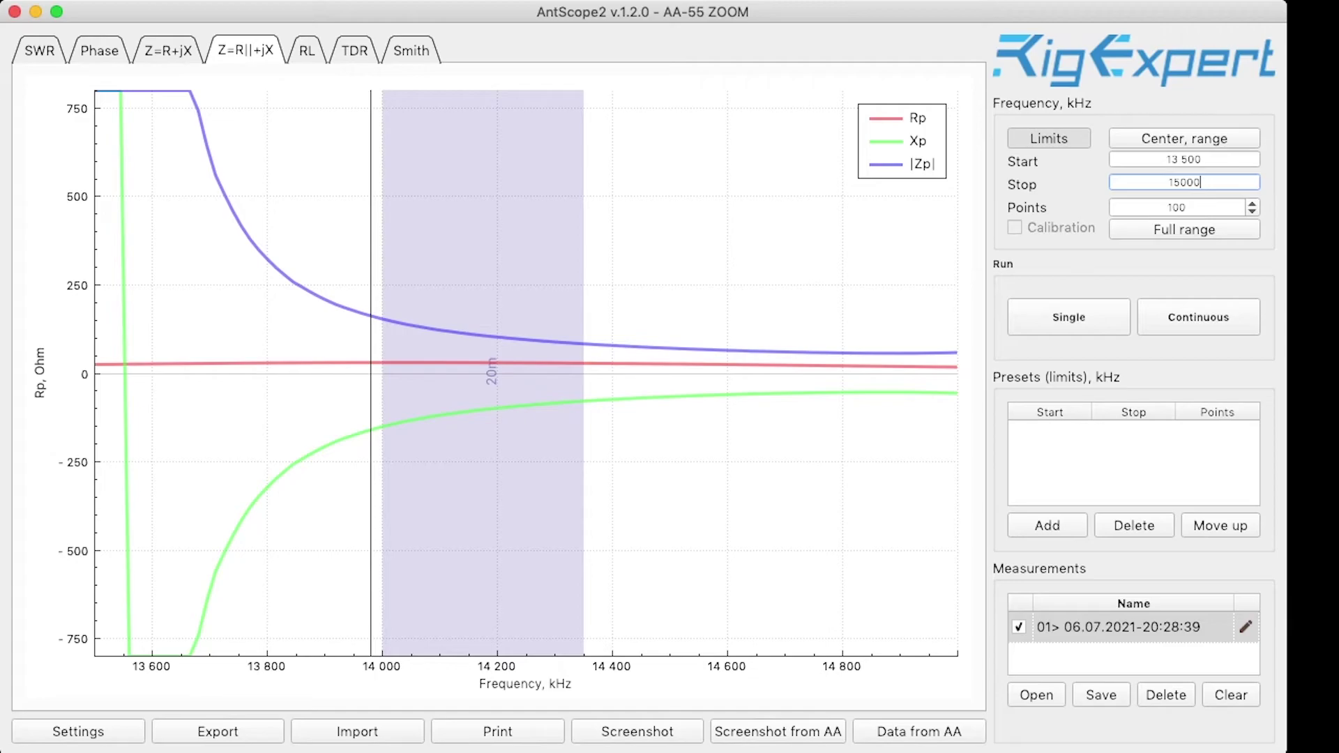
{"action": "key", "text": "ctrl+Tab"}
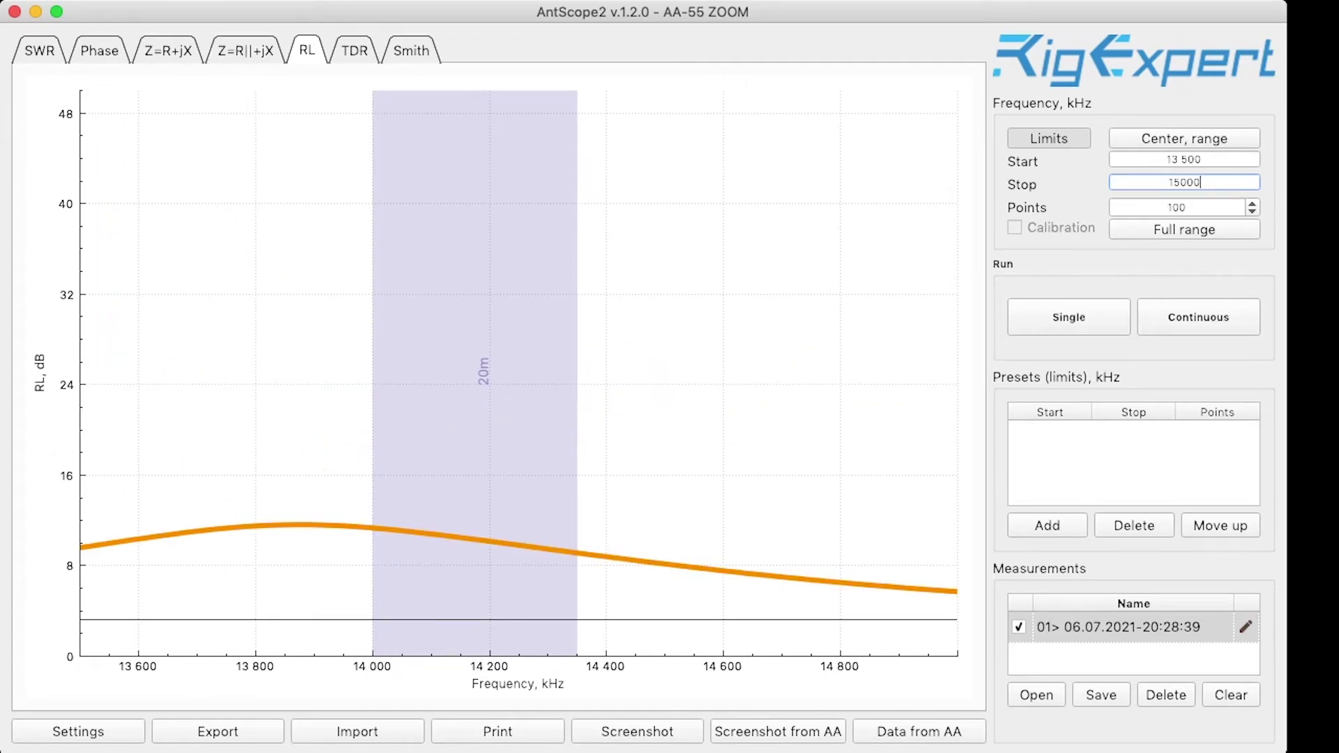
{"action": "key", "text": "ctrl+Tab"}
{"action": "key", "text": "ctrl+Tab"}
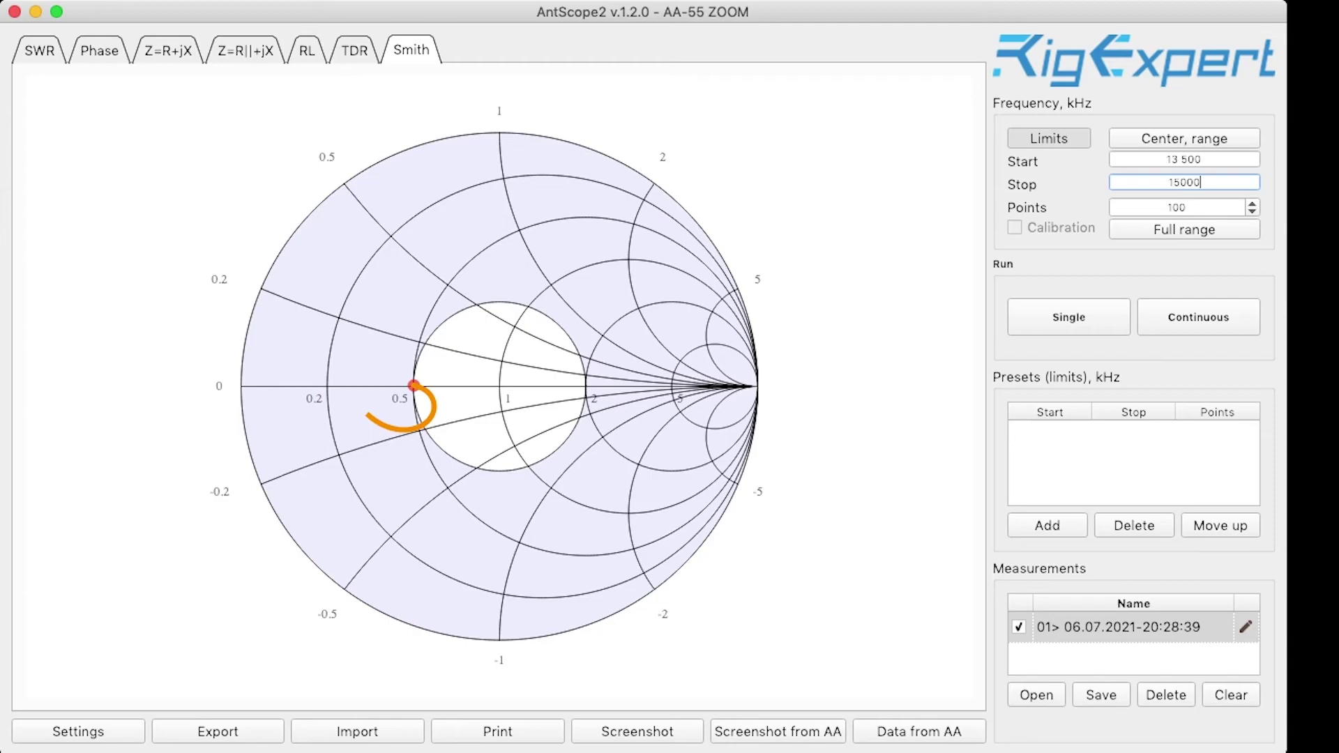
Save the 13500 to 15000 kHz limits as a preset, and run a single sweep with limits of 7000 to 8000 kHz.
{"action": "left_click", "coordinate": [1047, 526]}
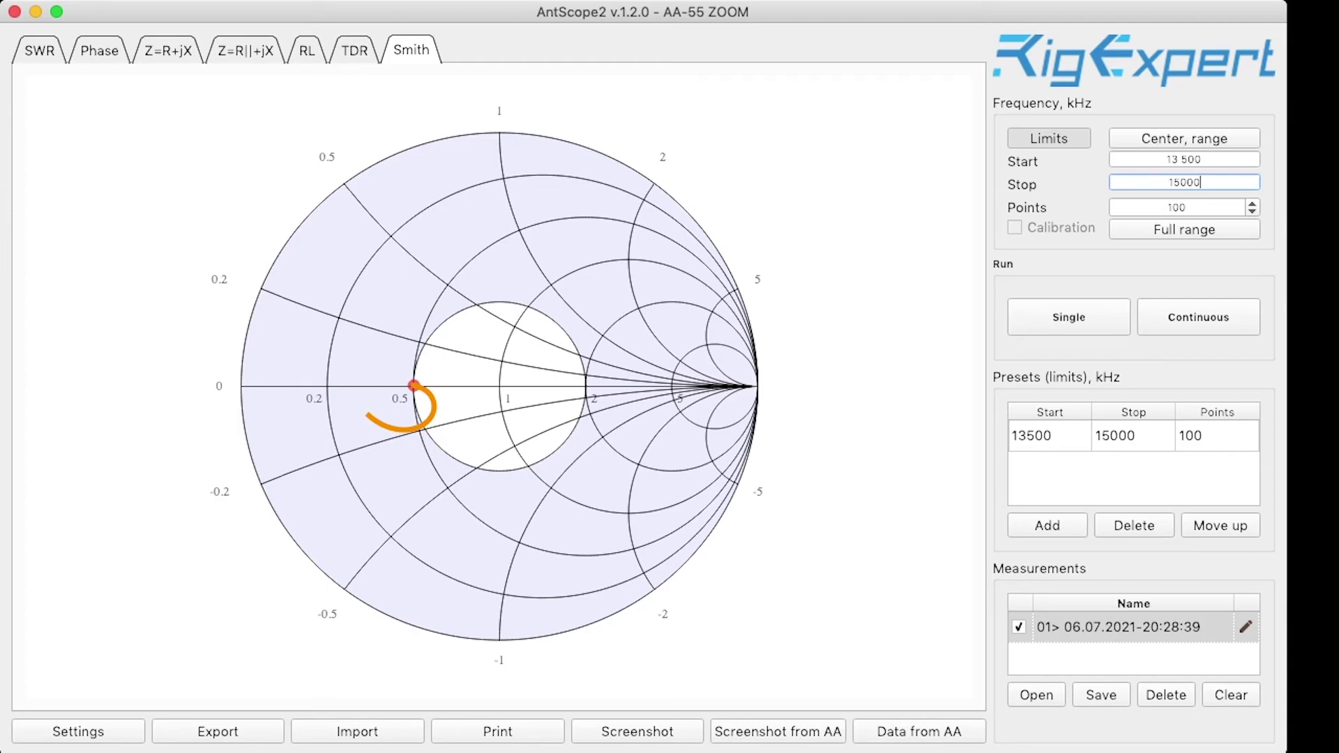
{"action": "left_click_drag", "start_coordinate": [1166, 159], "coordinate": [1202, 159]}
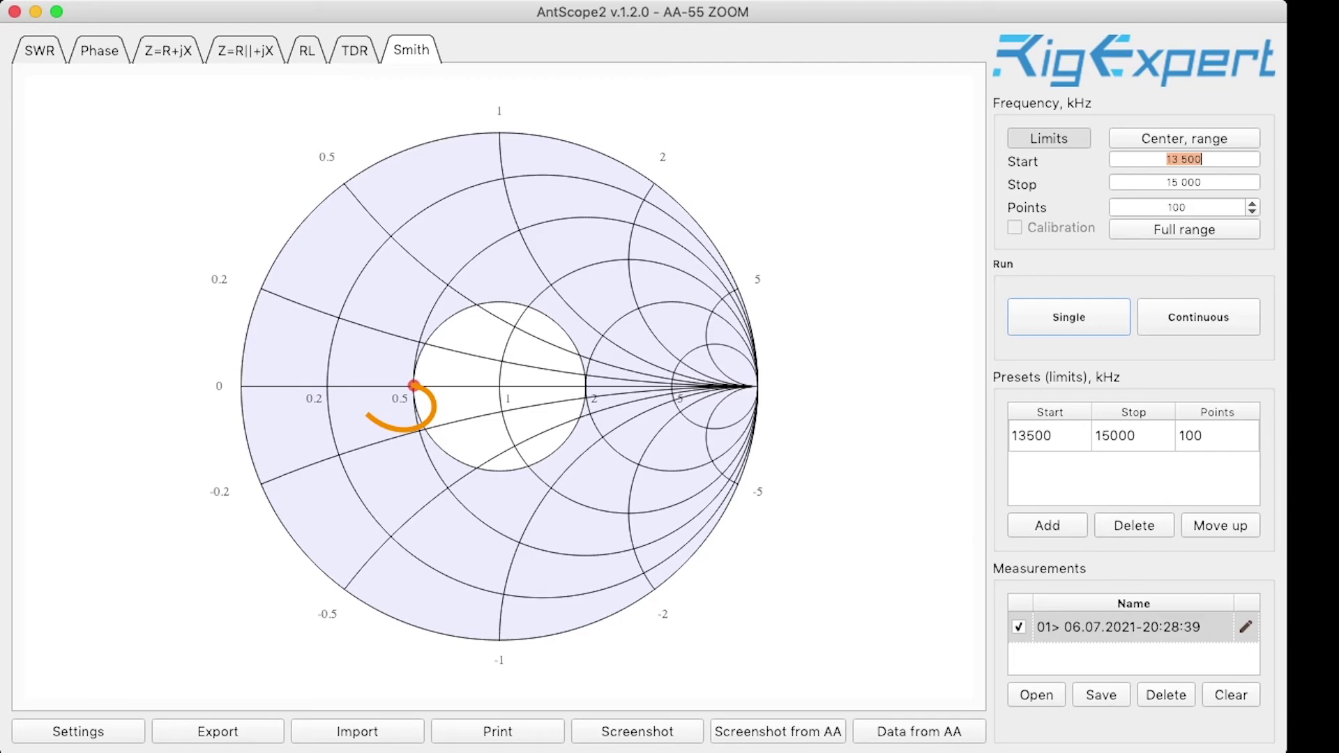
{"action": "left_click", "coordinate": [1202, 159]}
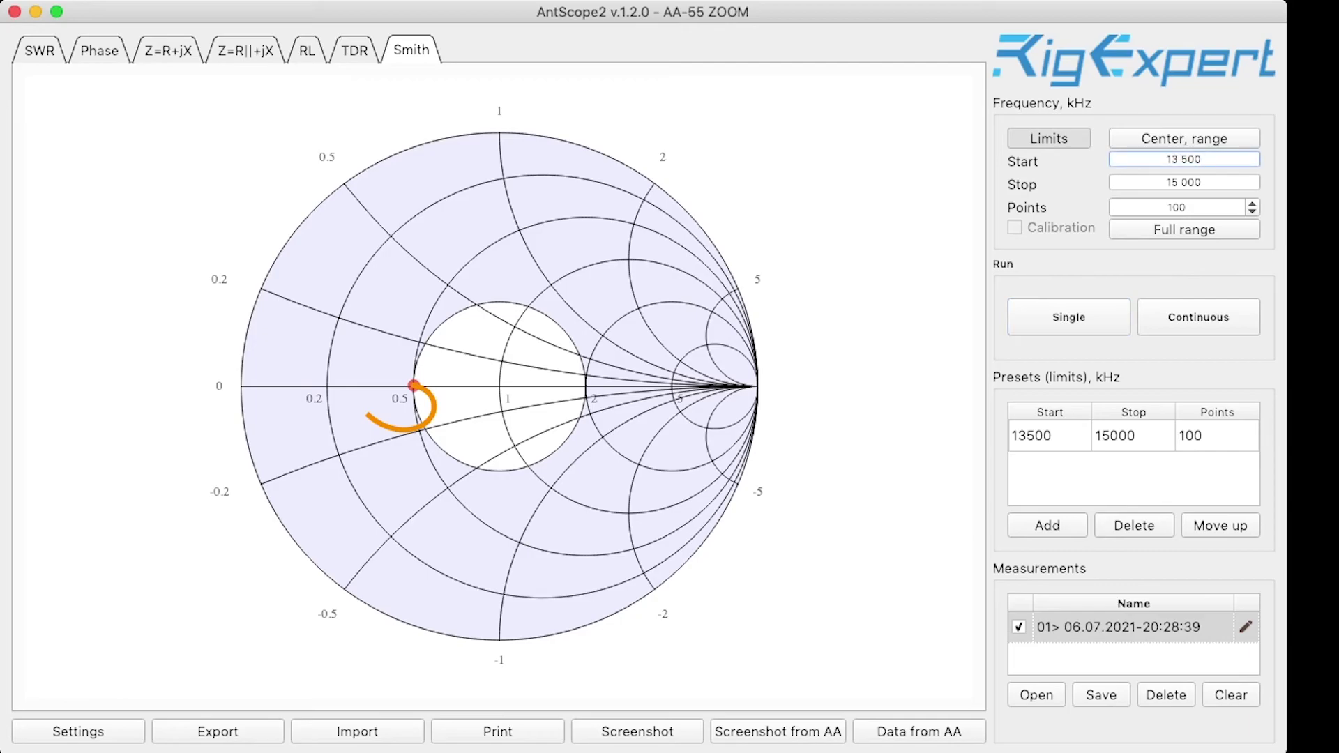
{"action": "left_click_drag", "start_coordinate": [1202, 159], "coordinate": [1166, 159]}
{"action": "type", "text": "8"}
{"action": "key", "text": "BackSpace"}
{"action": "type", "text": "7000"}
{"action": "key", "text": "Tab"}
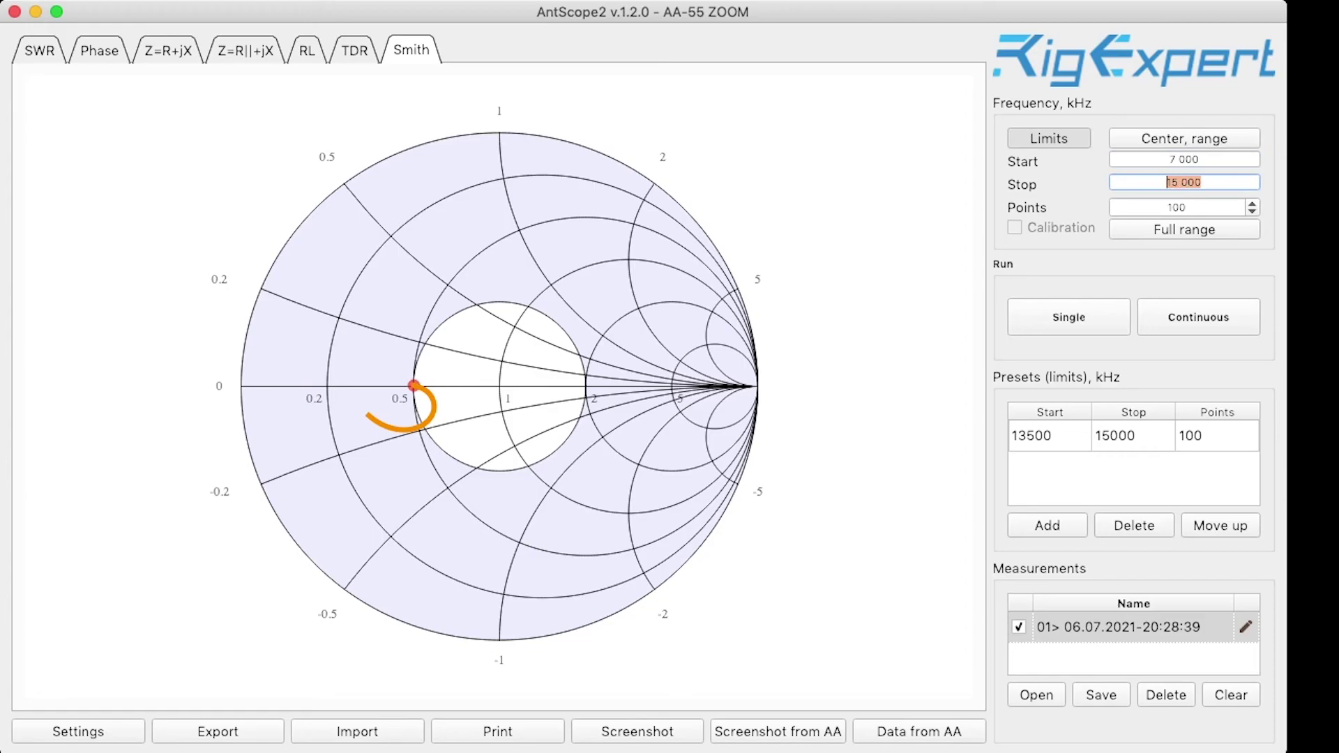
{"action": "type", "text": "8000"}
{"action": "key", "text": "F9"}
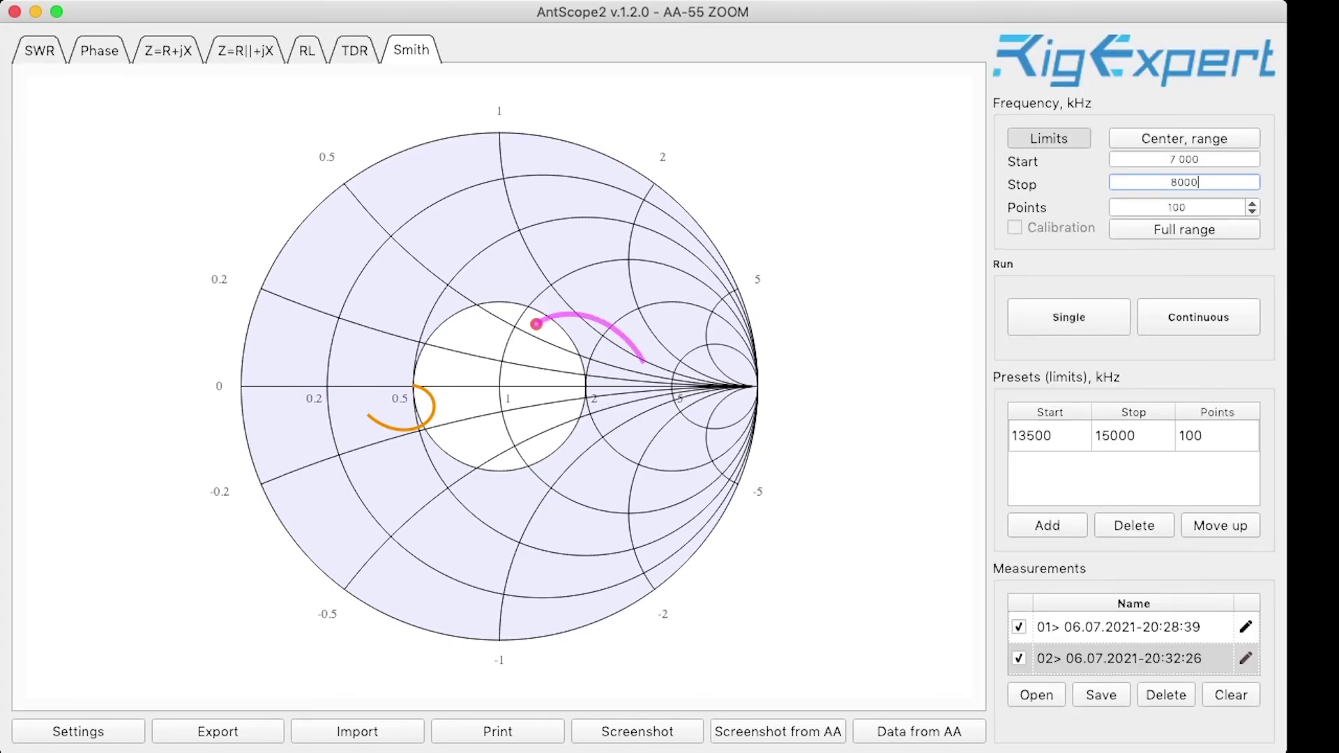
Show the SWR graph and save the 7000 to 8000 kHz limits with 100 points as a second preset.
{"action": "key", "text": "ctrl+1"}
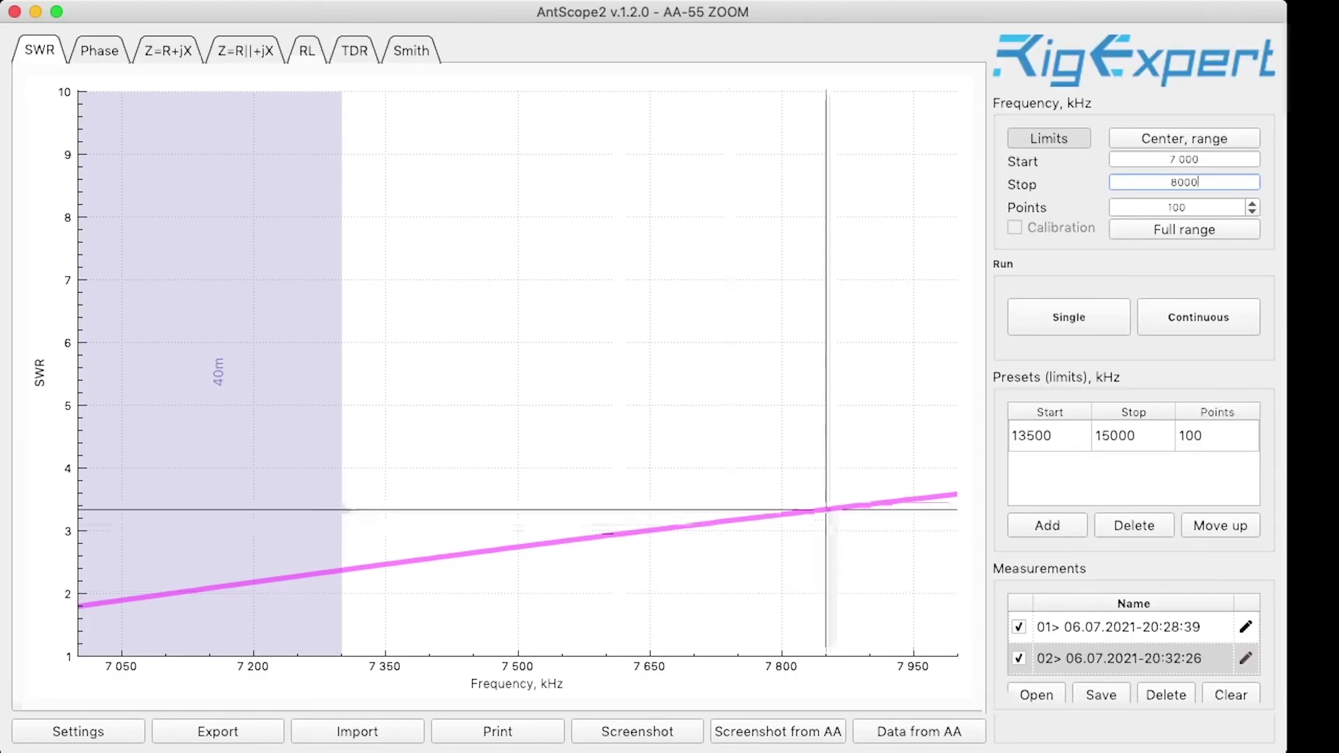
{"action": "key", "text": "Return"}
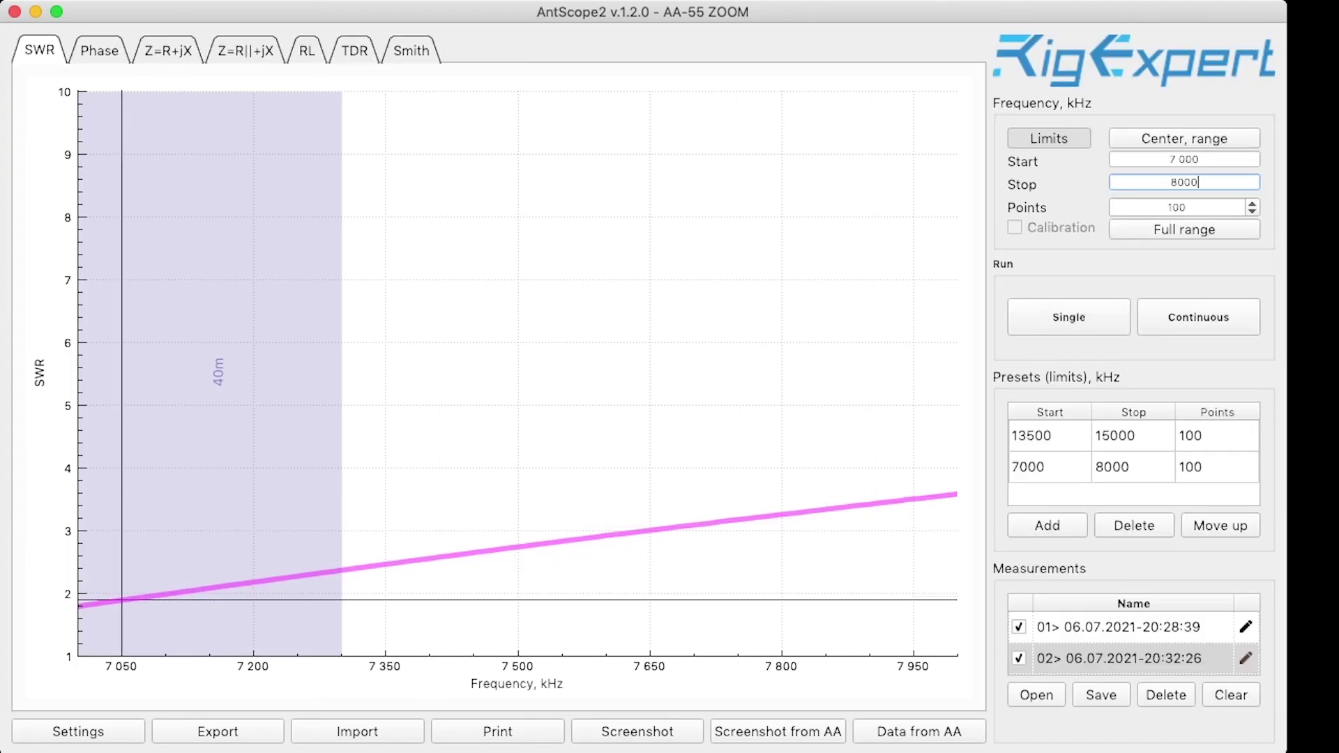
{"action": "key", "text": "Return"}
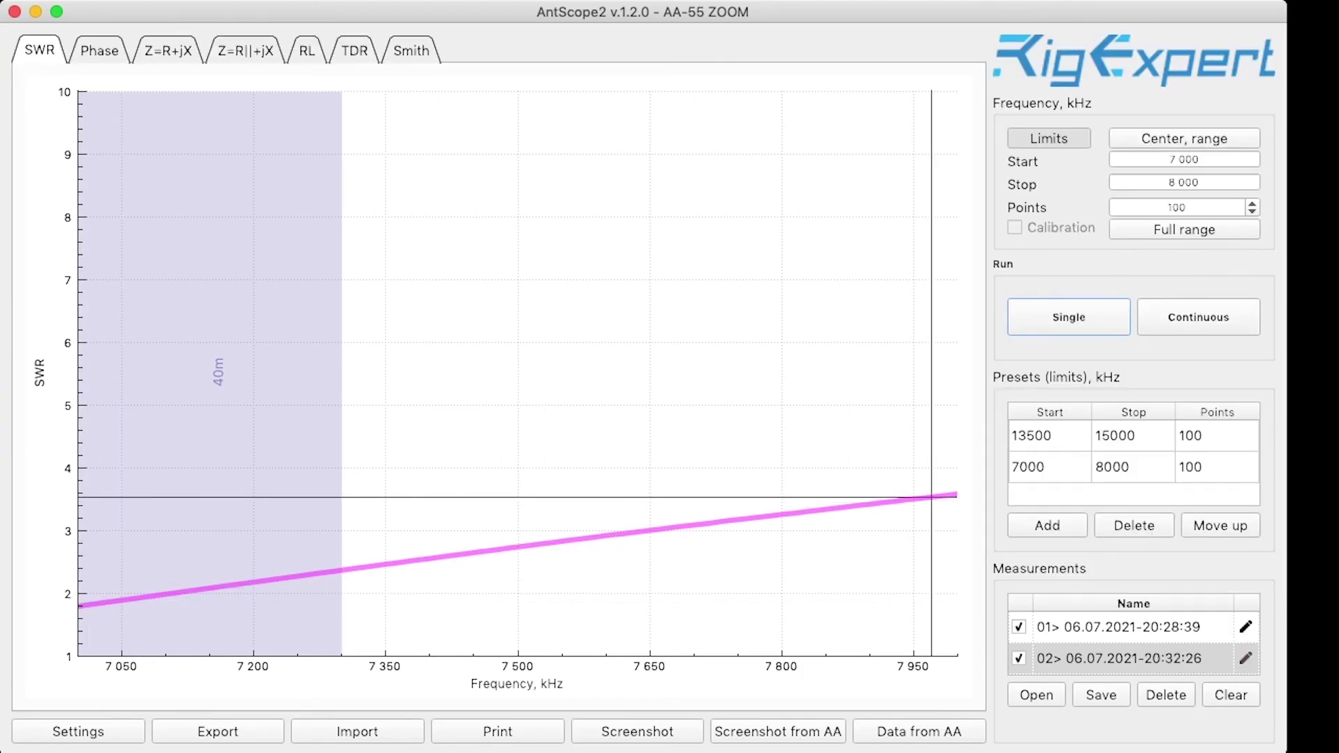
Recall the 7000–8000 kHz preset, switch to the 13500–15000 kHz preset, and run a single SWR sweep with it.
{"action": "left_click", "coordinate": [1049, 467]}
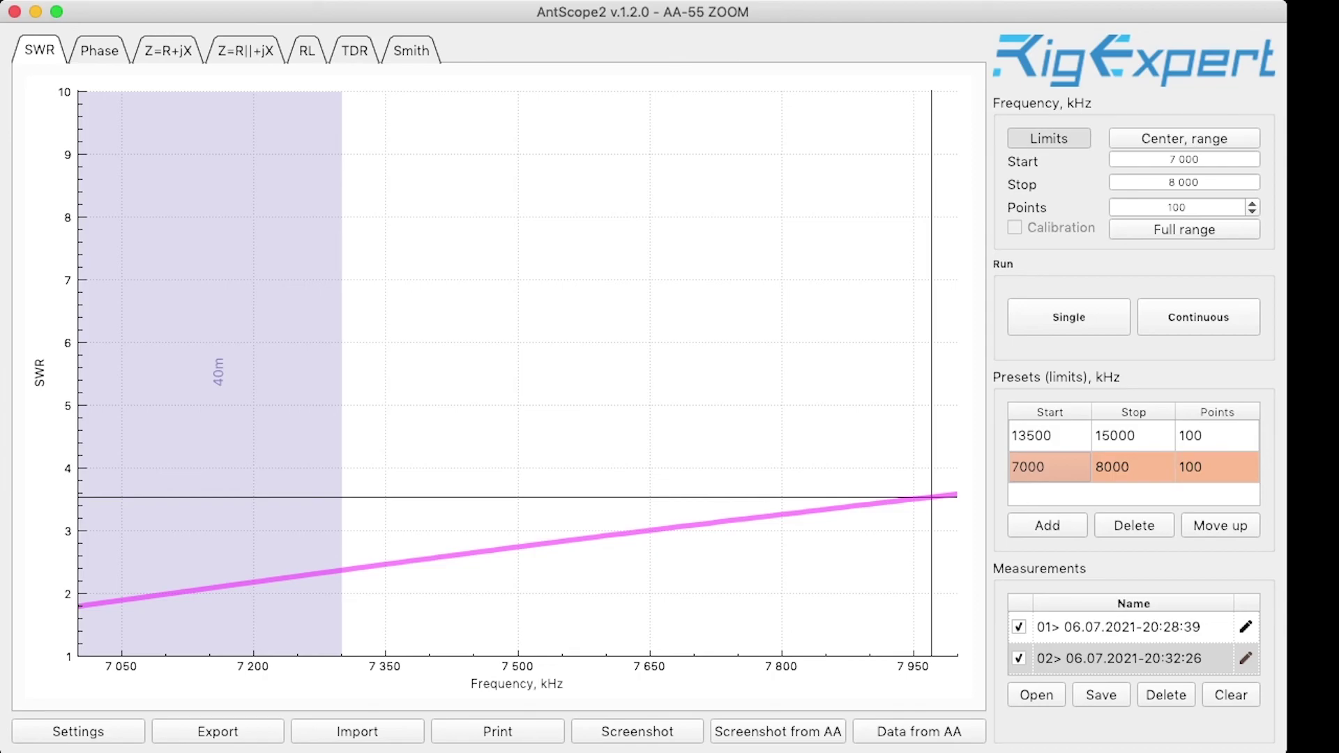
{"action": "left_click", "coordinate": [1049, 436]}
{"action": "left_click", "coordinate": [1069, 317]}
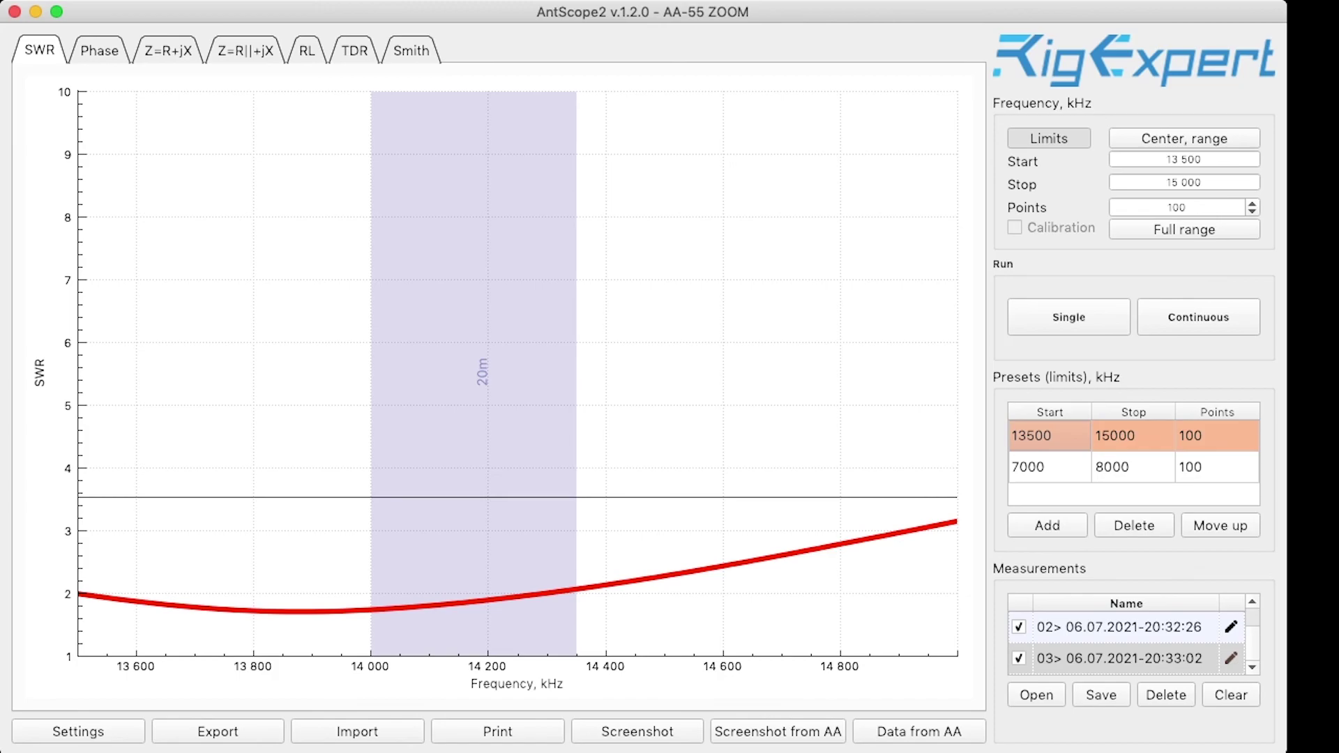
Delete the 7000–8000 kHz measurement from the list, and clear all remaining measurements.
{"action": "left_click", "coordinate": [1231, 626]}
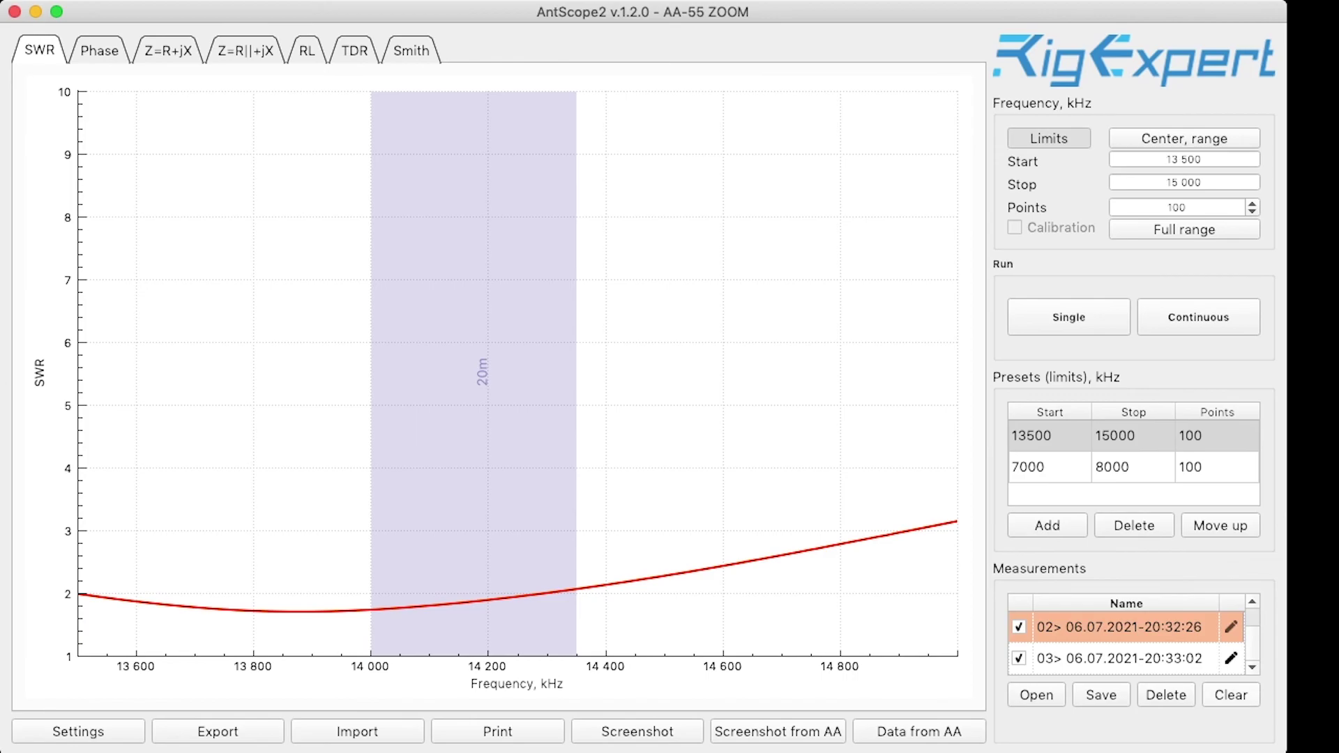
{"action": "key", "text": "Delete"}
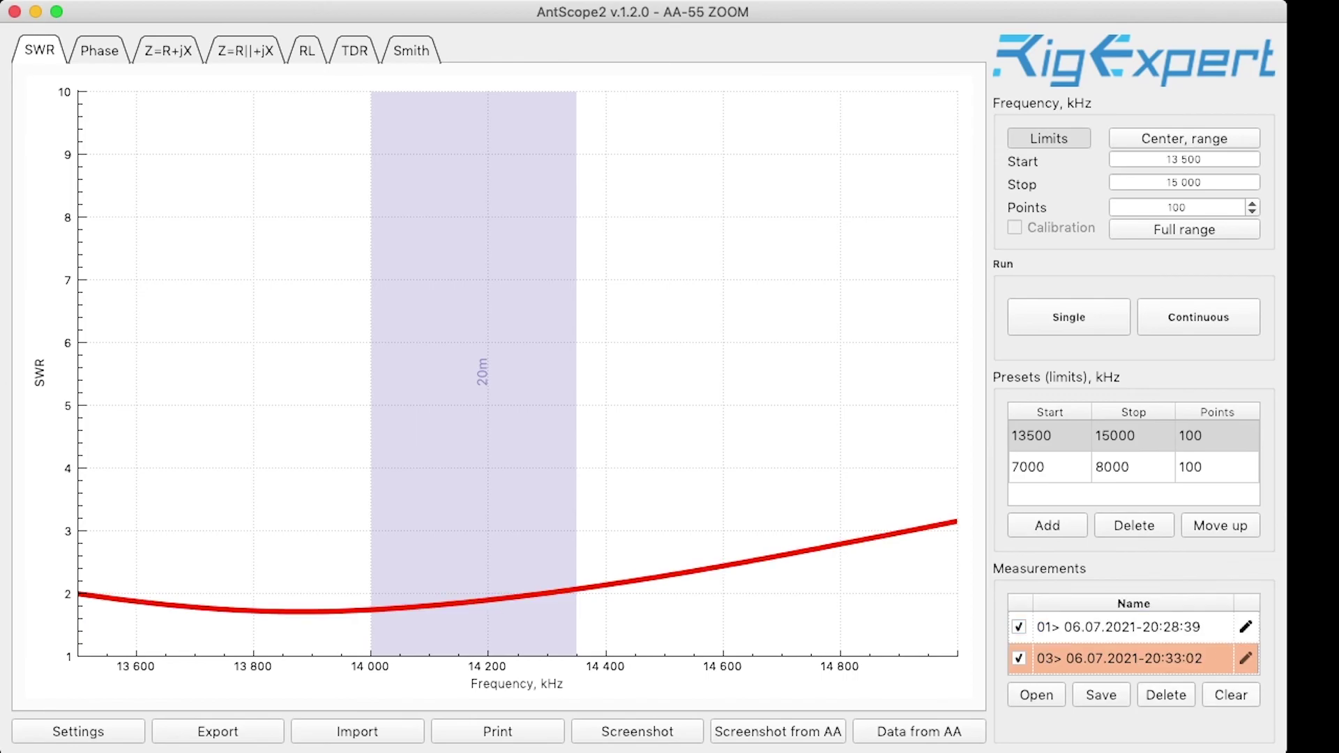
{"action": "key", "text": "Delete"}
{"action": "left_click", "coordinate": [1231, 695]}
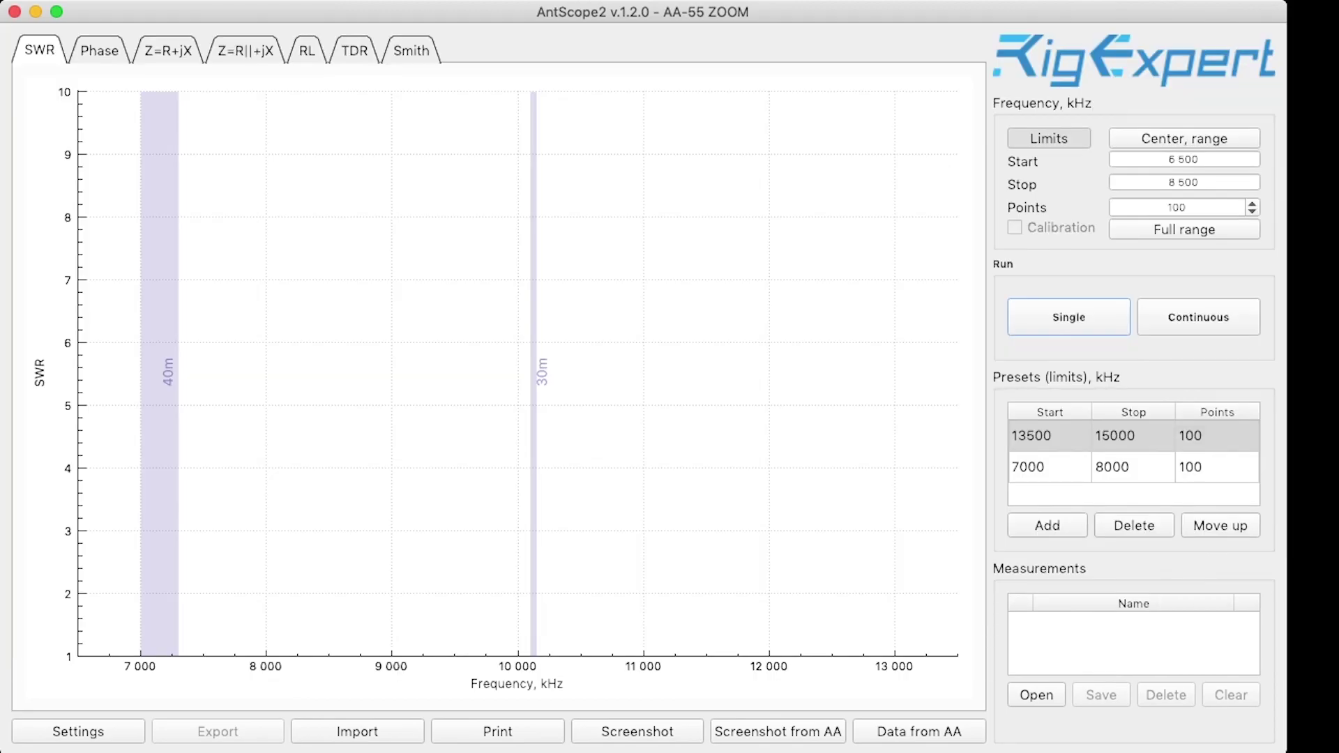
Run a single SWR sweep over 6 500 to 8 500 kHz and another using the 13500–15000 kHz preset.
{"action": "left_click", "coordinate": [1068, 317]}
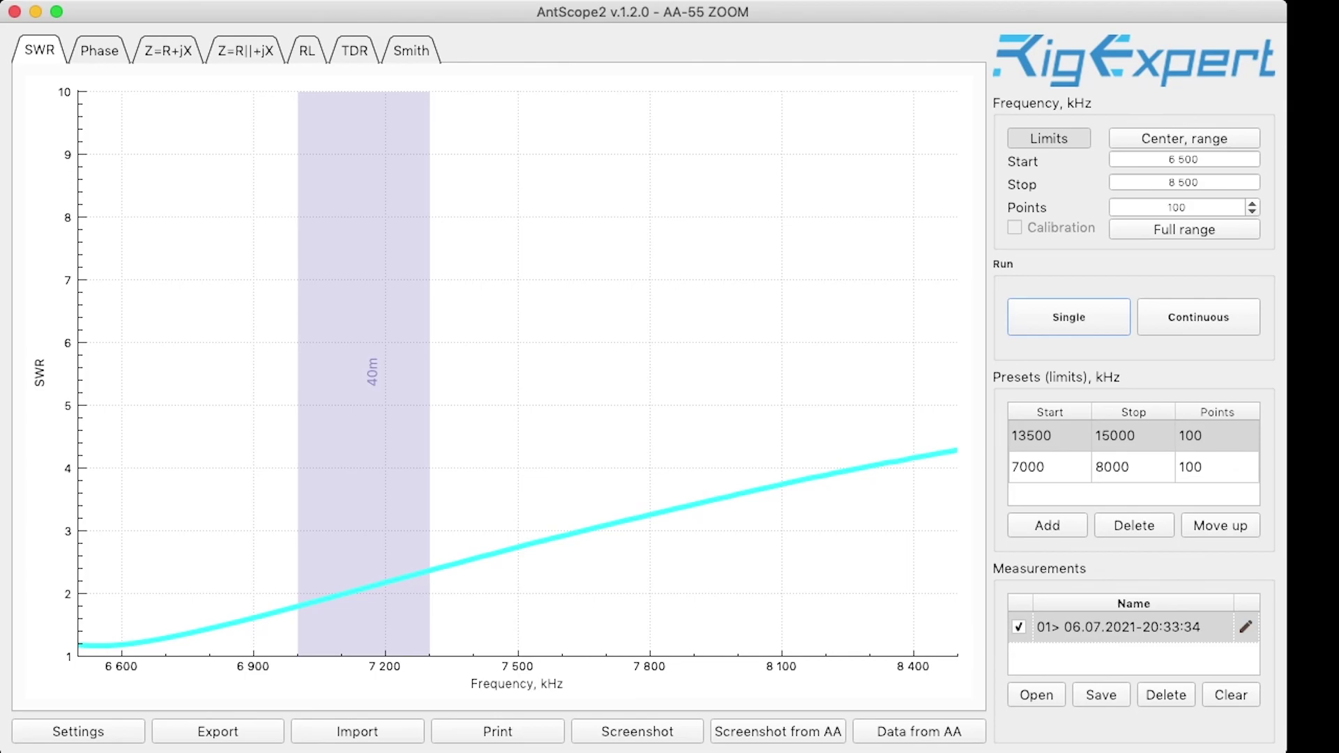
{"action": "left_click", "coordinate": [1050, 436]}
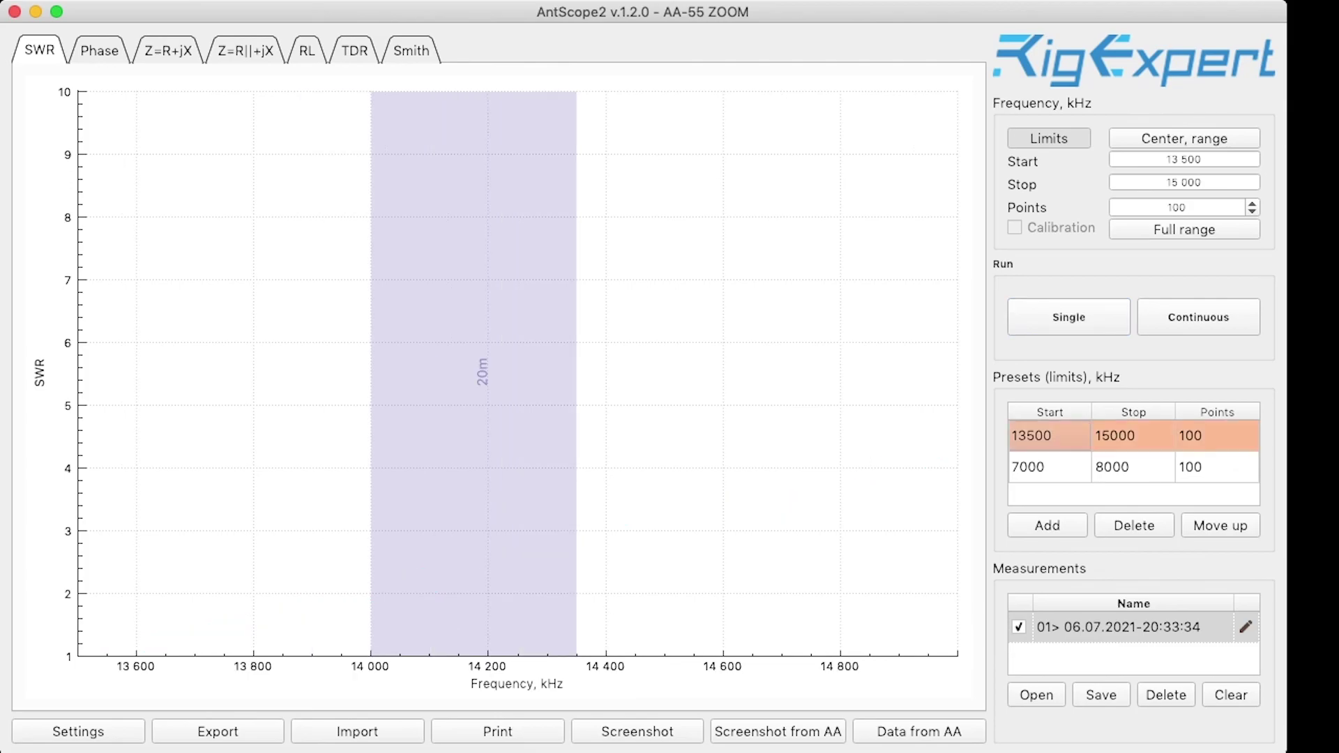
{"action": "key", "text": "space"}
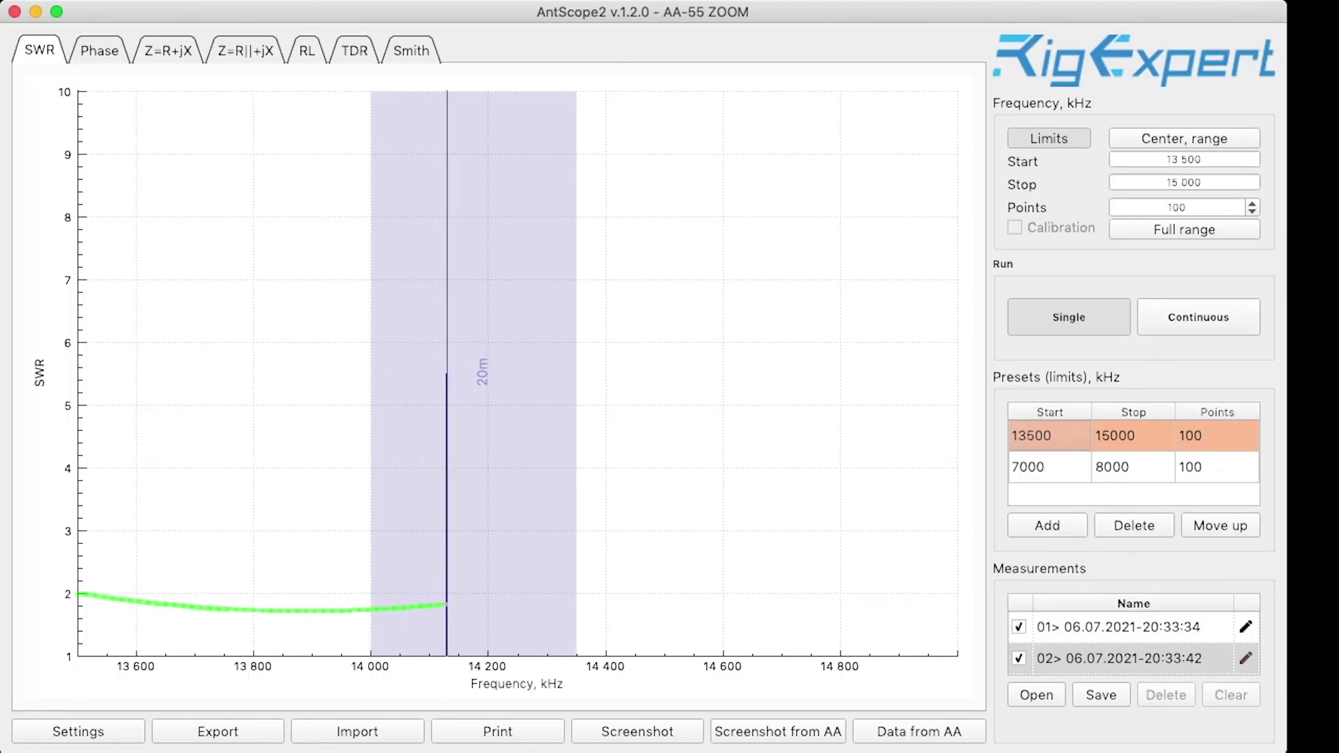